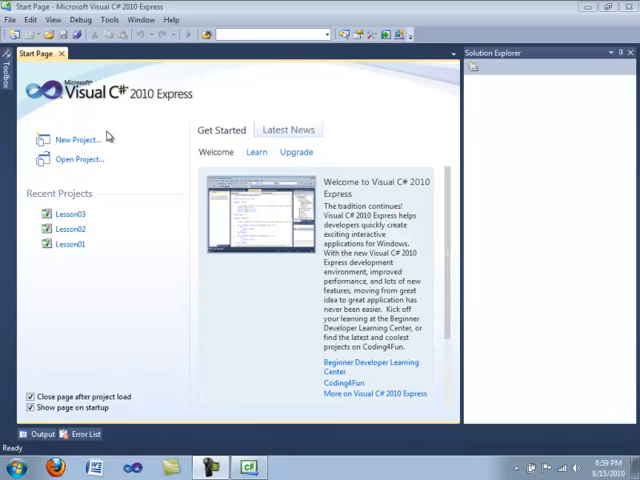
Step: Create a new Windows Forms Application project named Lesson04
click(85, 141)
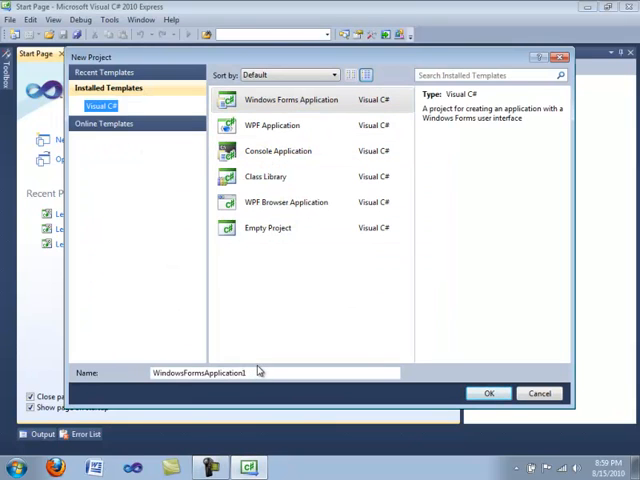
drag(254, 372, 157, 372)
text(L)
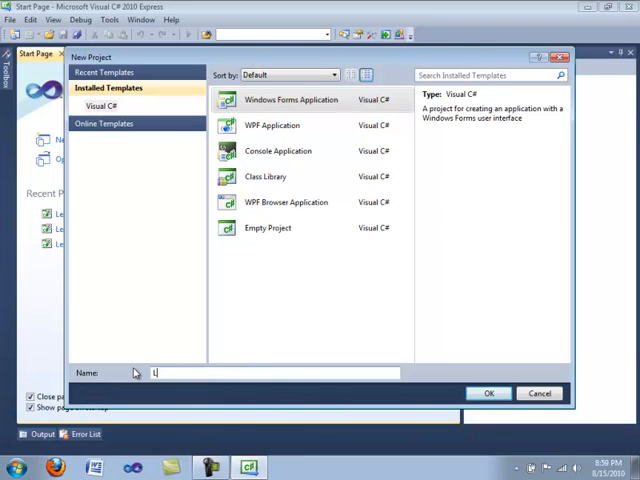
text(esson0)
text(4)
click(489, 393)
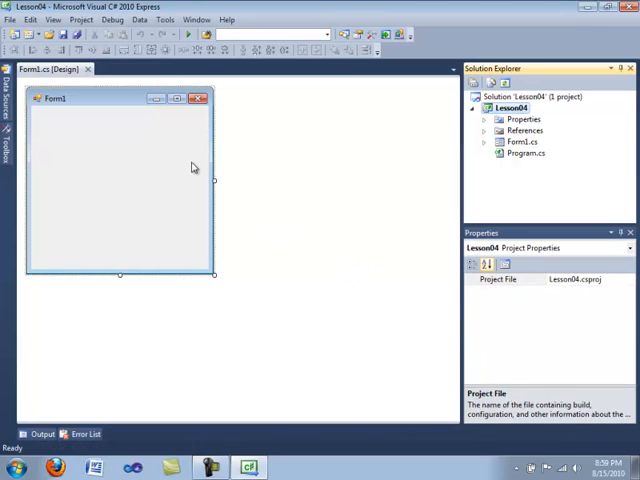
mouse_move(6, 105)
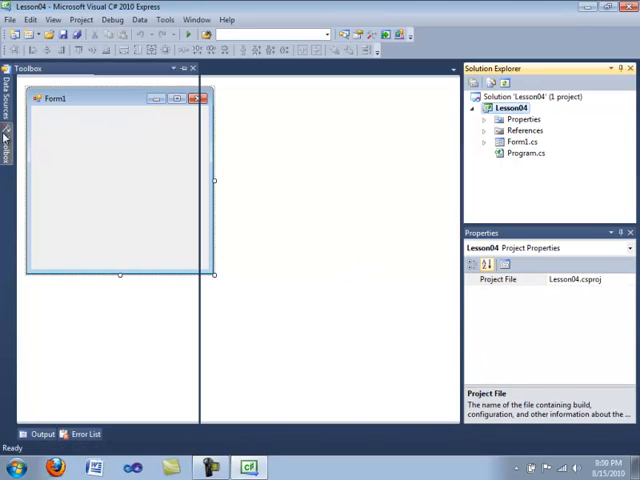
Step: Pin the Toolbox and place a button and a widened text box on Form1
click(184, 68)
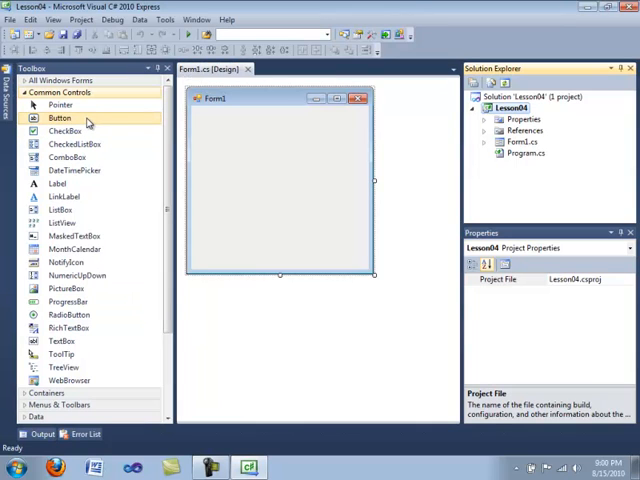
drag(60, 118, 206, 120)
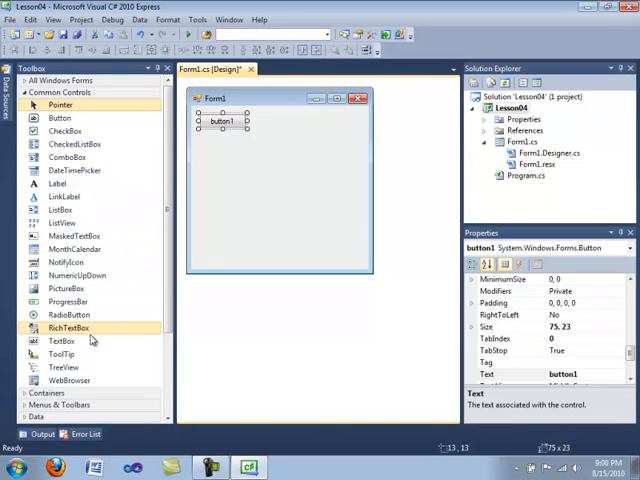
mouse_move(62, 341)
mouse_down()
mouse_move(262, 132)
mouse_move(262, 122)
mouse_up()
drag(313, 121, 361, 121)
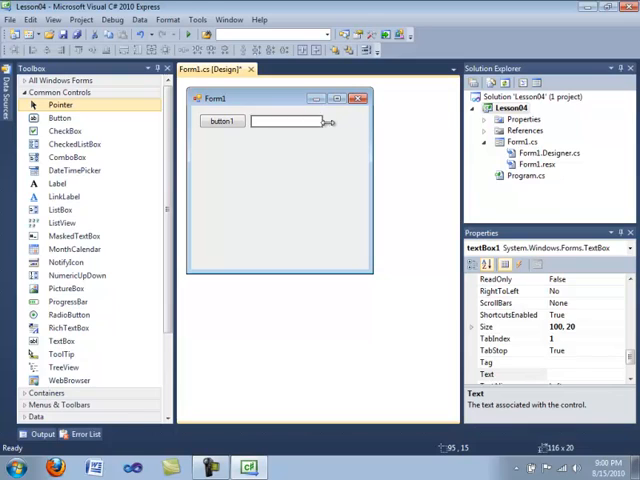
click(336, 154)
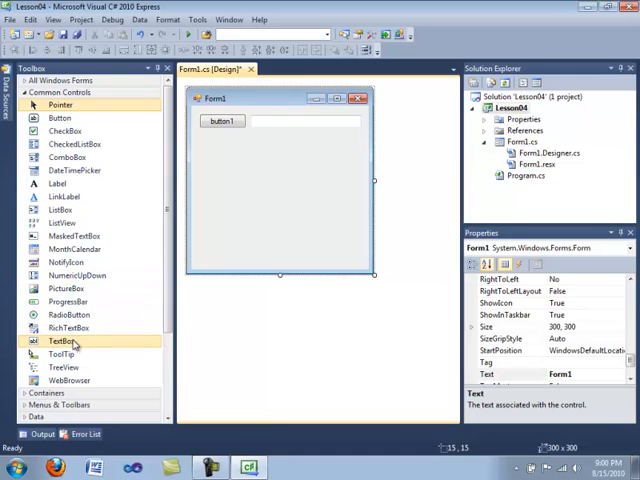
Step: Add a second text box below the first and widen it to match
drag(61, 341, 264, 145)
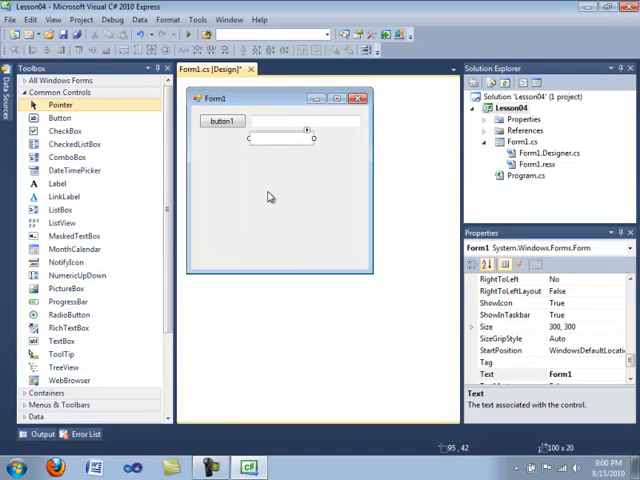
drag(312, 135, 362, 138)
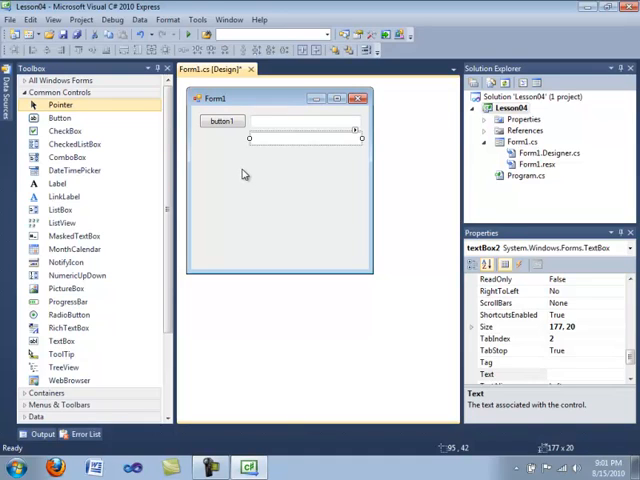
click(220, 122)
Step: Create button1_Click and declare string testString; inside it
double_click(220, 122)
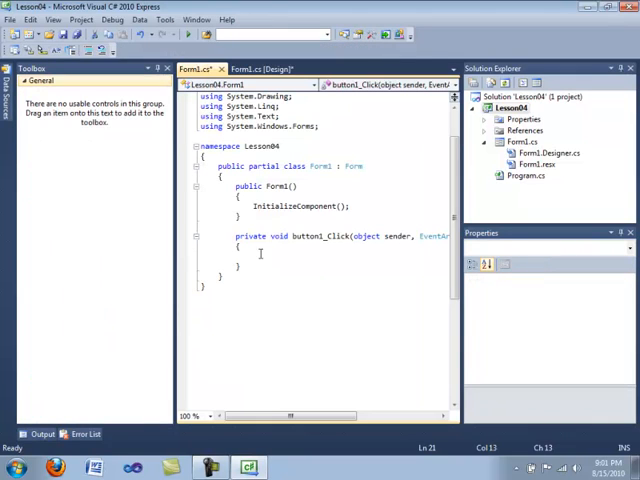
click(157, 68)
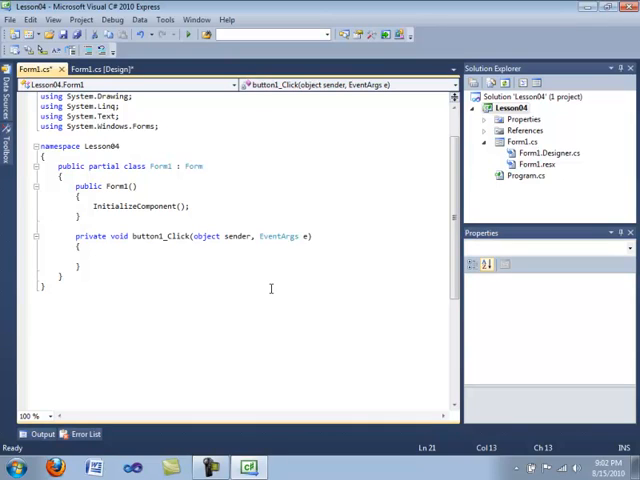
text(s)
text(tring)
text(tes)
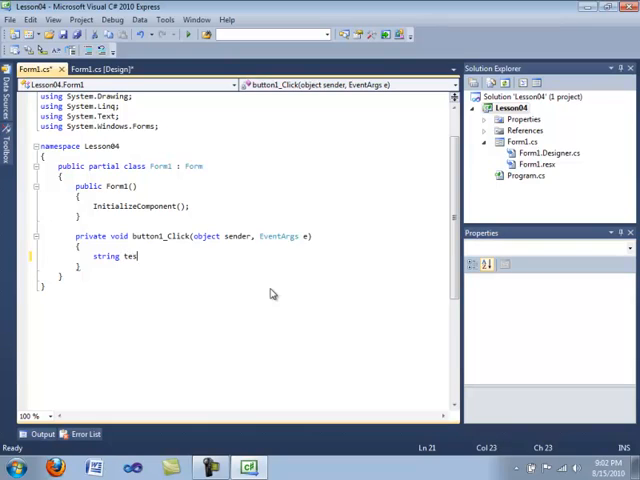
text(tString;)
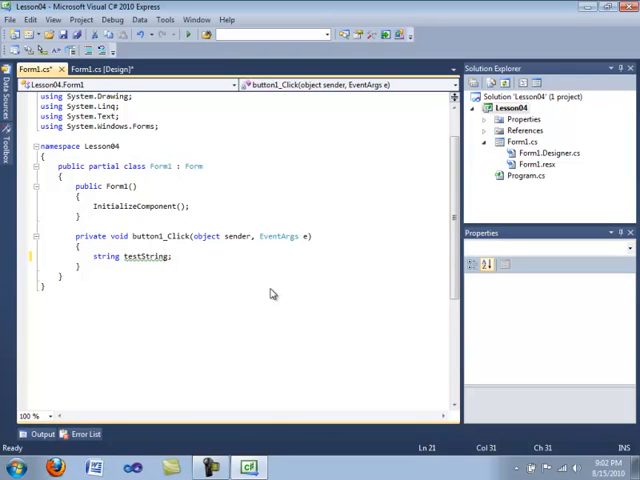
drag(118, 256, 104, 256)
double_click(146, 256)
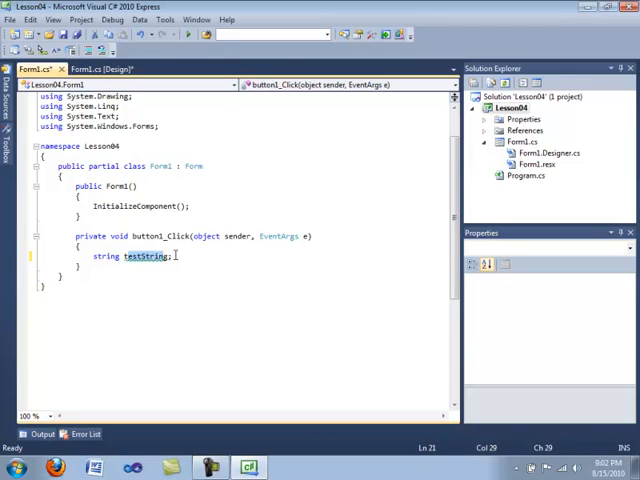
click(175, 256)
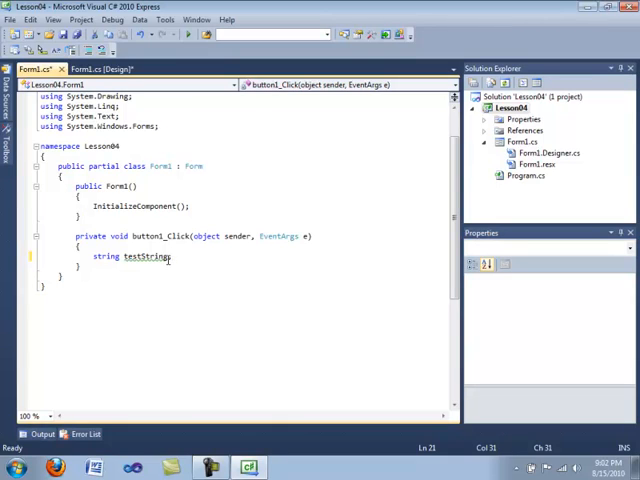
Step: Extend the declaration to string testString = "test"; and review its parts
drag(160, 256, 93, 258)
click(125, 256)
click(174, 256)
key(BackSpace)
text(= ")
text(")
key(Left)
text(test)
key(Right)
text(;)
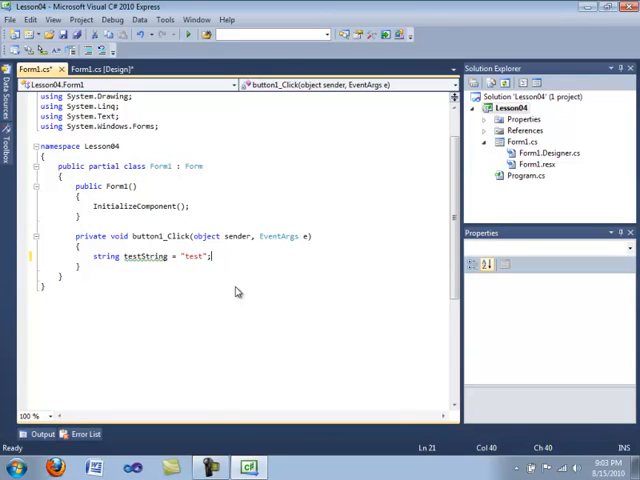
click(220, 283)
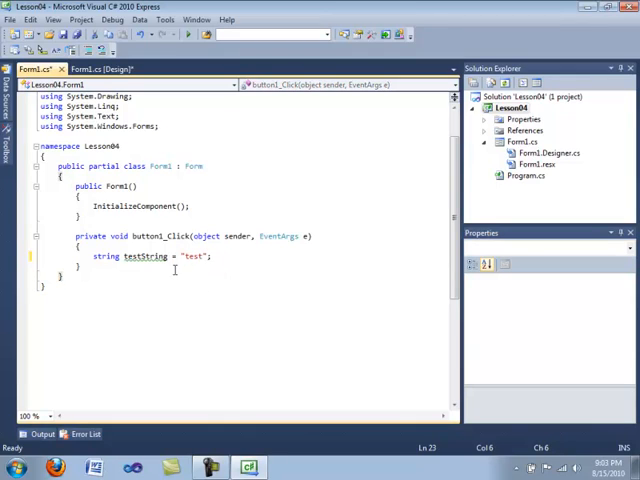
click(124, 256)
double_click(106, 256)
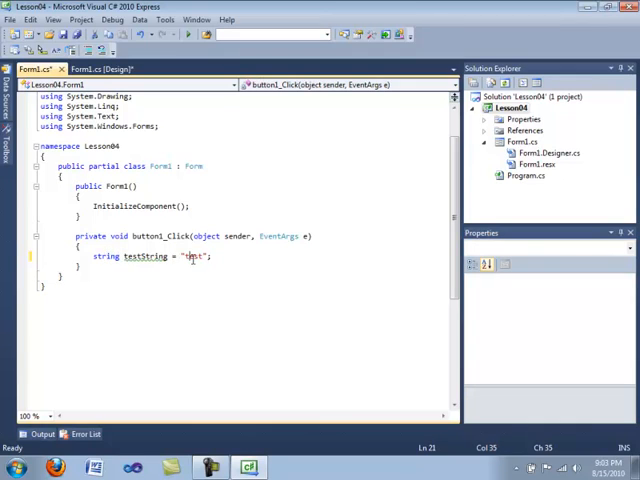
double_click(192, 256)
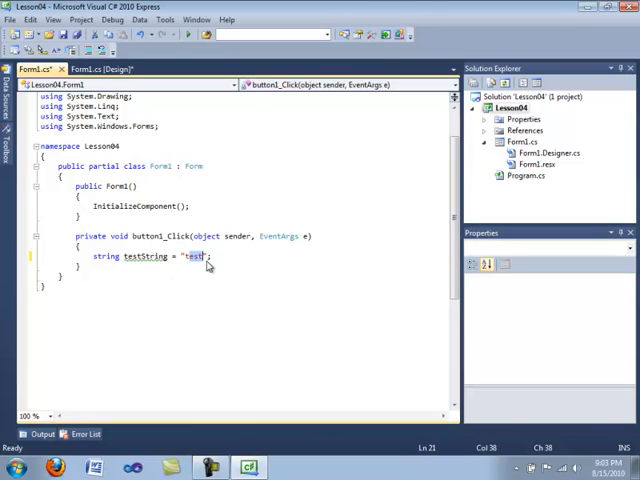
Step: Run the program, close the running Form1 window and return to the handler code
click(187, 36)
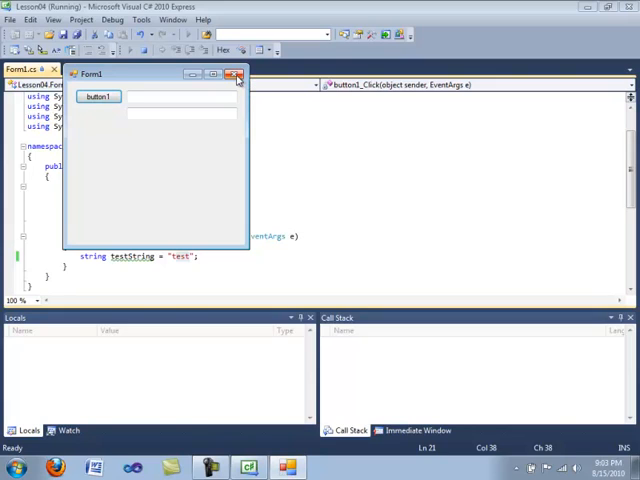
click(238, 76)
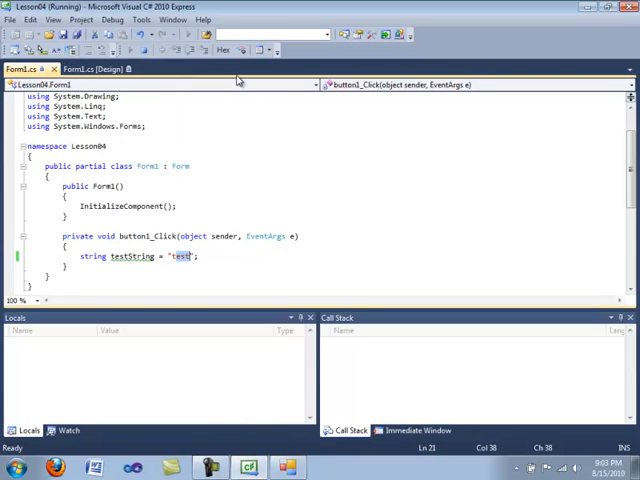
click(235, 260)
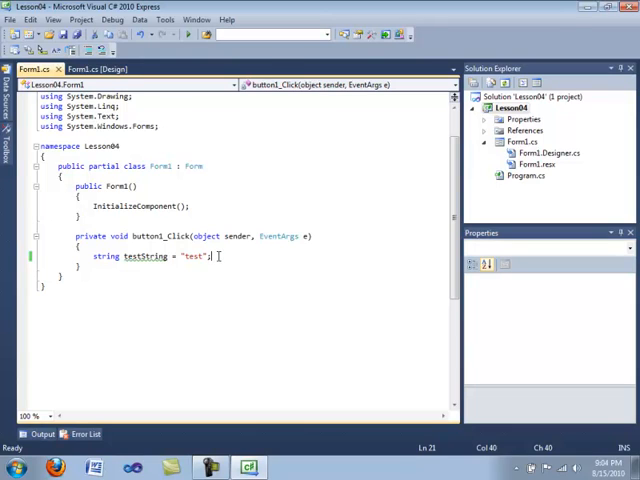
Step: Review the testString declaration and insert a blank line below it
click(93, 256)
click(92, 257)
double_click(105, 256)
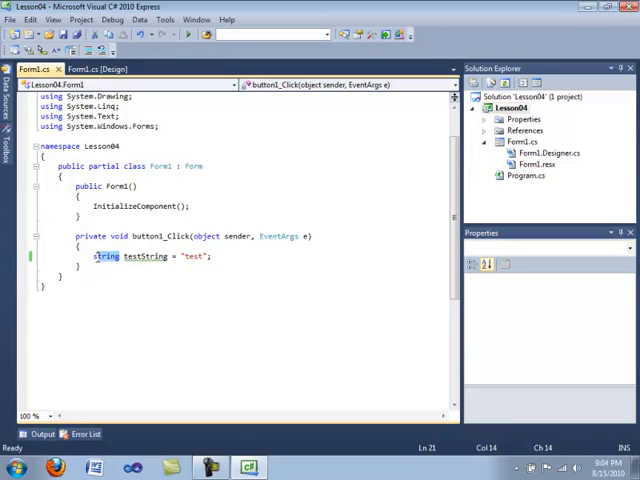
click(101, 256)
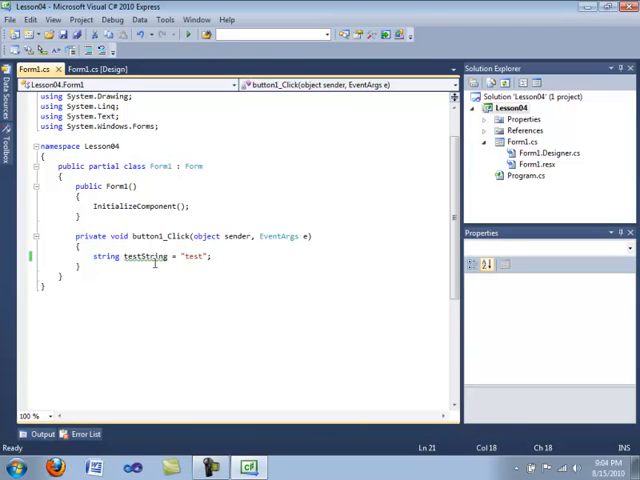
click(236, 258)
key(Return)
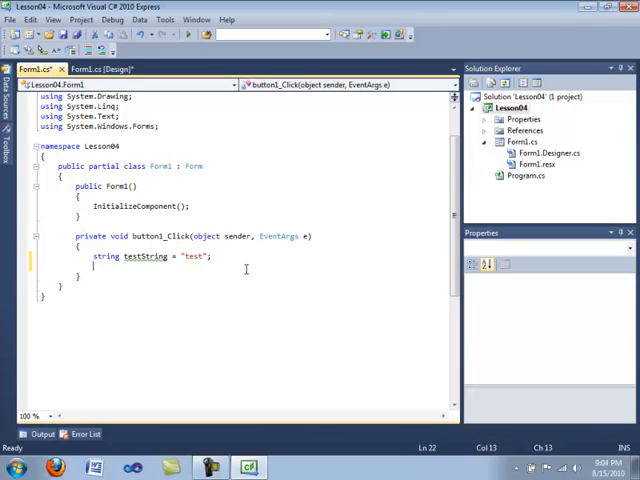
Step: Check textBox1's name in the designer and return to the empty line in button1_Click
click(75, 70)
click(114, 121)
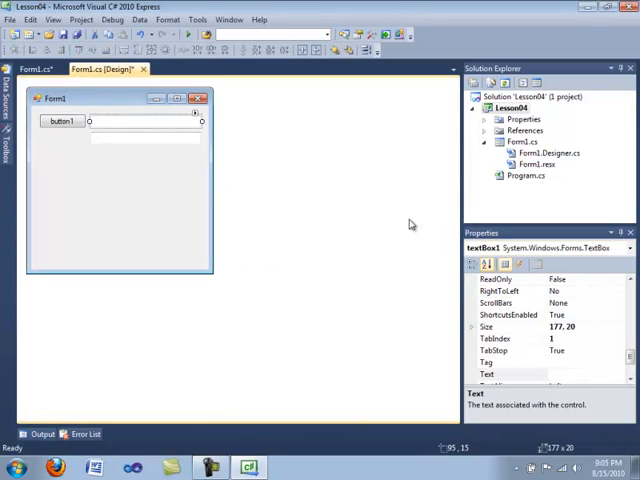
click(42, 69)
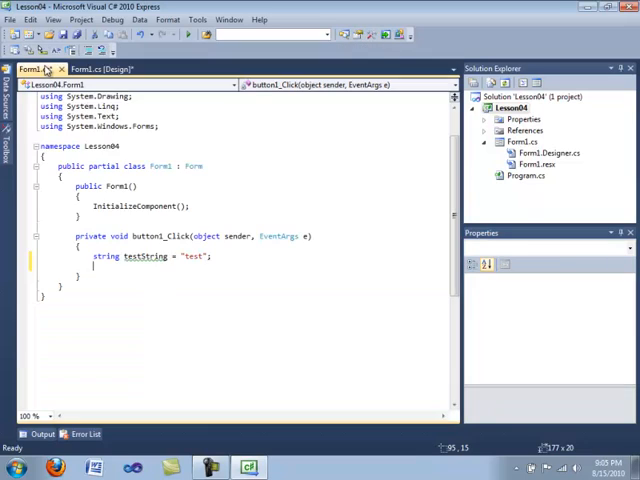
double_click(190, 256)
click(200, 276)
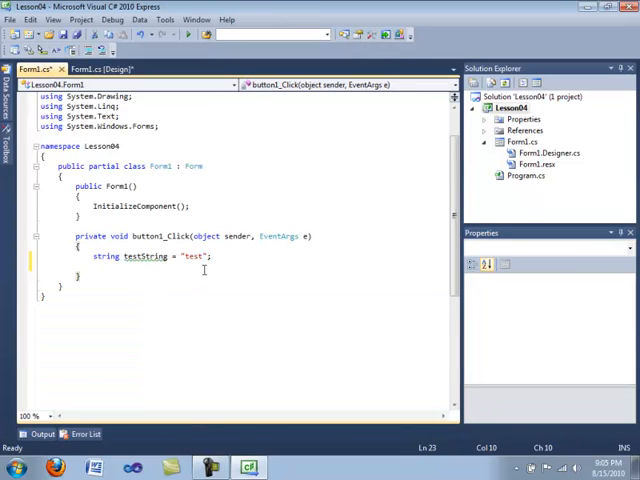
click(204, 268)
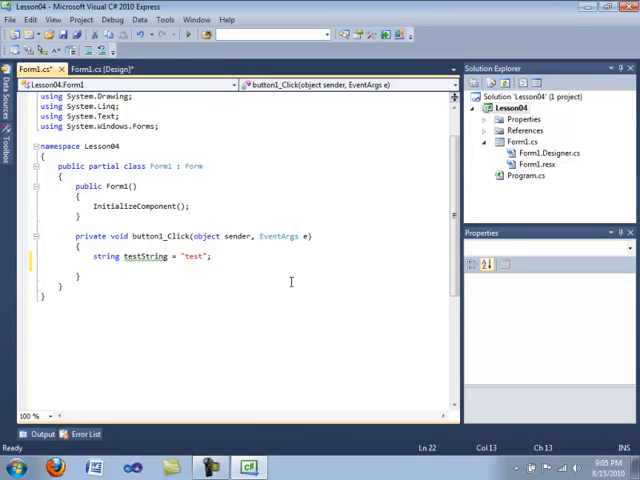
text(text)
text(Box1.)
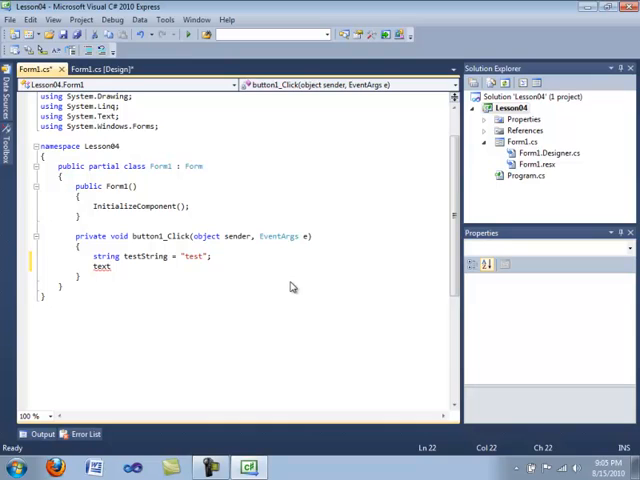
text(tex)
text(t =)
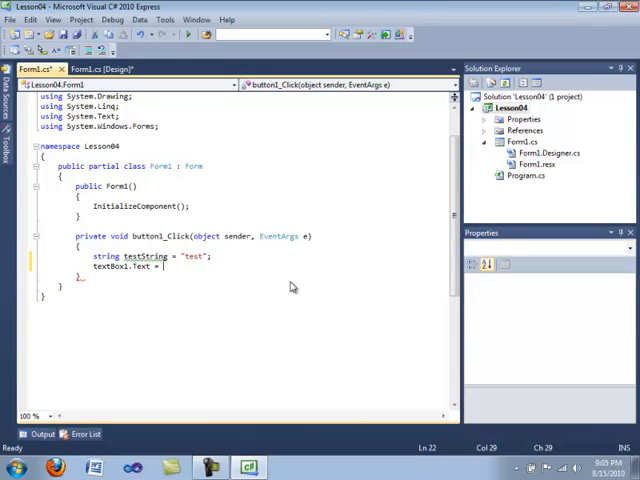
text(text)
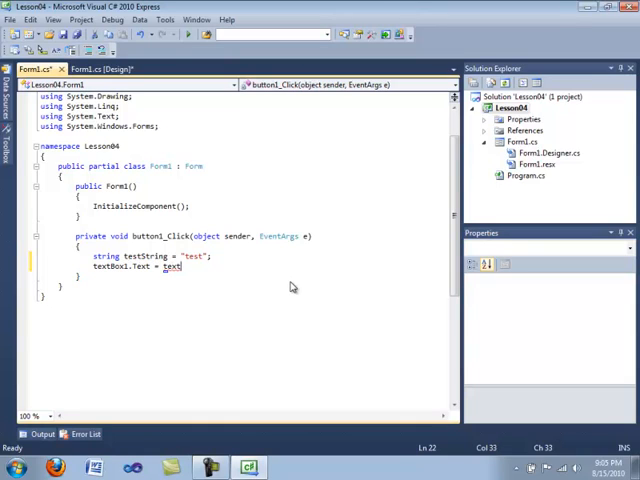
text(Str)
text(i)
text(ng)
text(;)
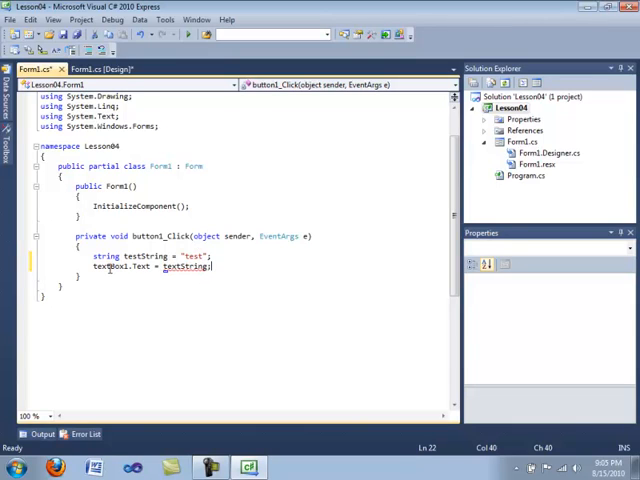
Step: Add textBox1.Text = textString; below the declaration and start debugging
drag(109, 266, 137, 266)
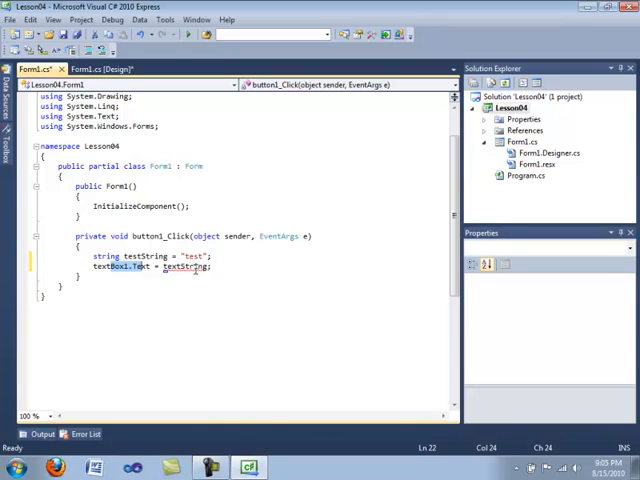
click(224, 272)
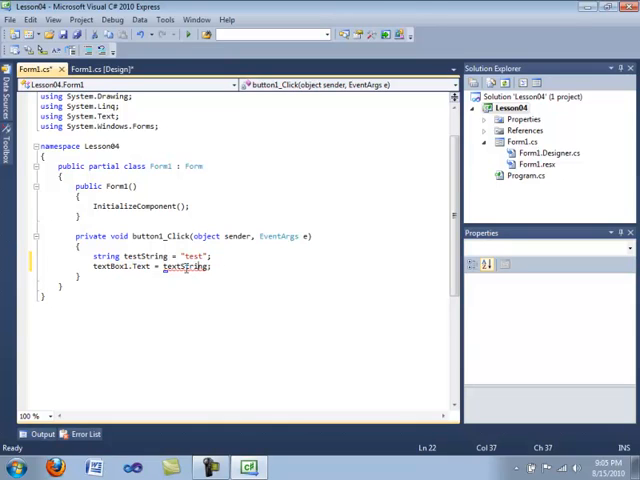
click(148, 267)
click(218, 267)
click(190, 35)
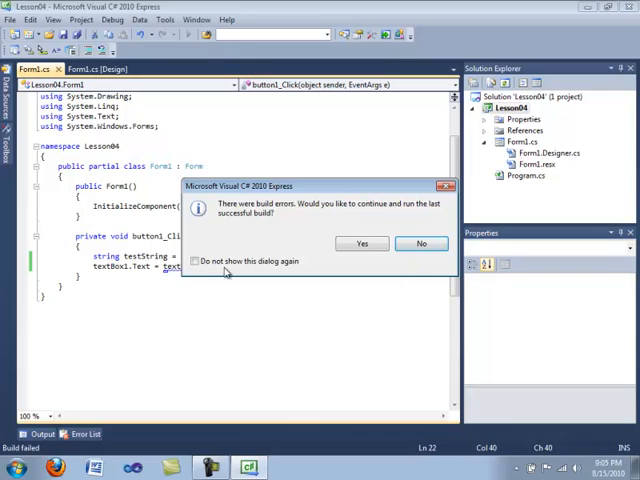
Step: Decline running the last build and jump from the textString error to the code
click(421, 246)
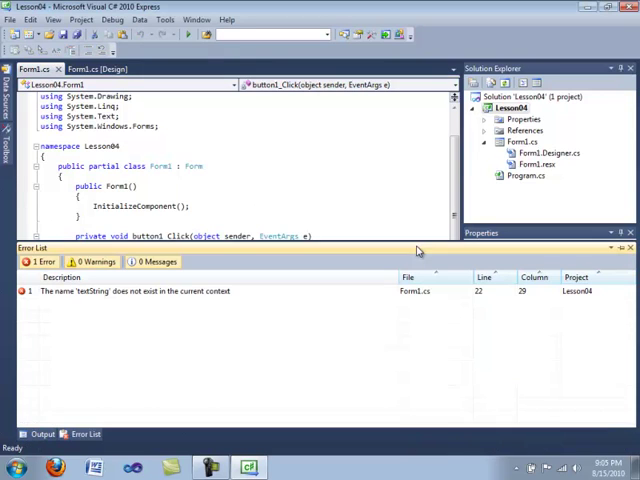
click(134, 296)
click(226, 213)
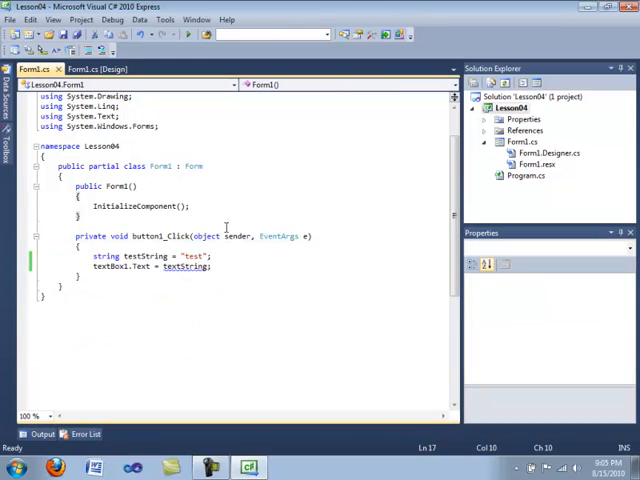
Step: Rename the declared variable to textString so both handler lines match
click(165, 267)
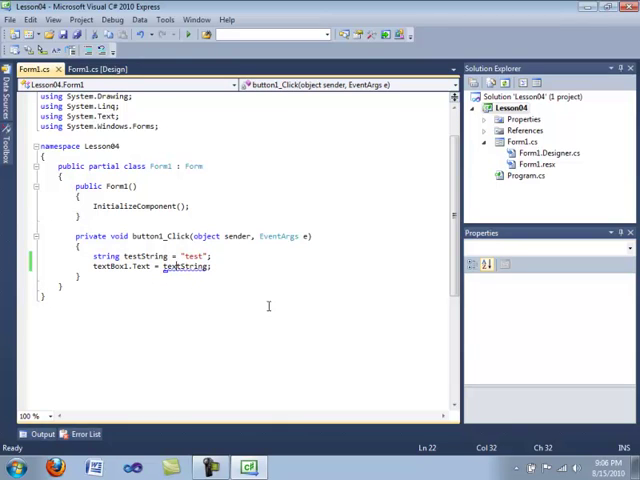
click(135, 257)
key(BackSpace)
text(x)
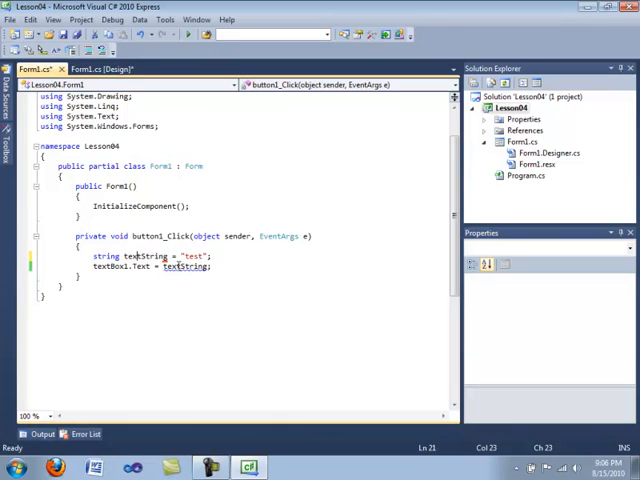
click(205, 267)
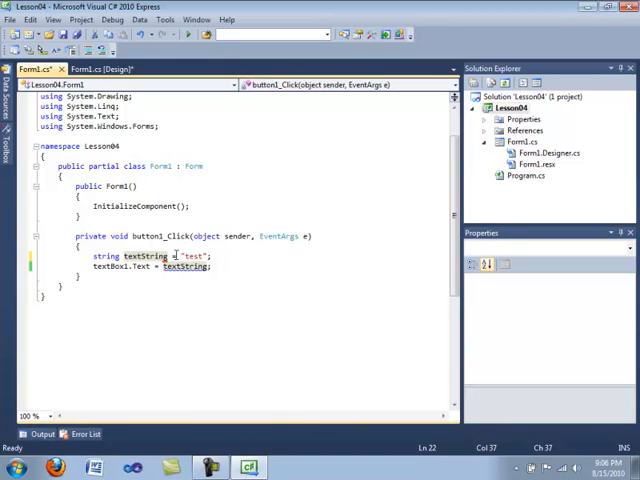
click(213, 255)
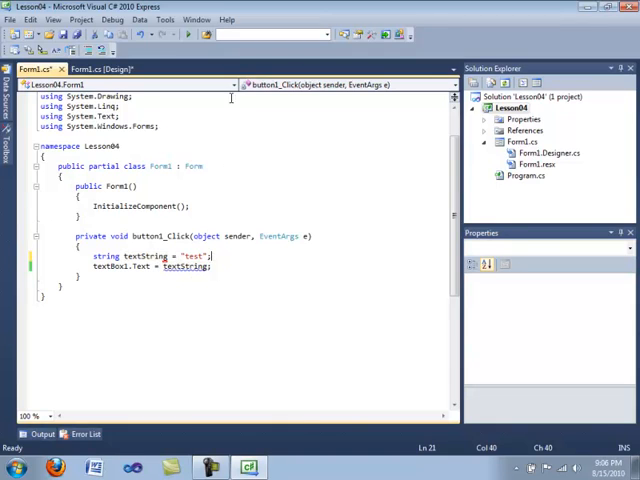
click(188, 34)
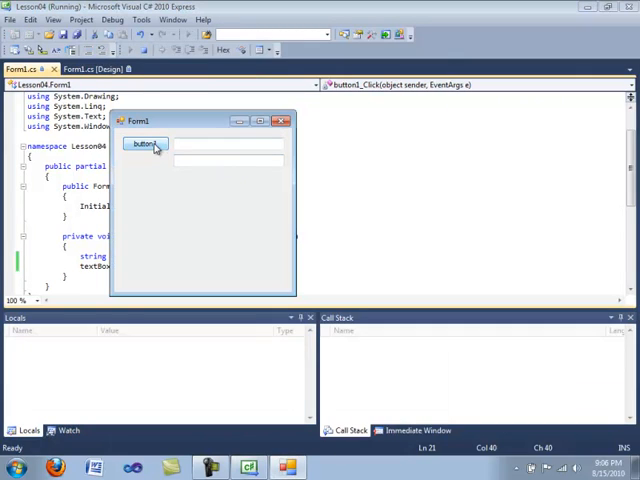
click(145, 144)
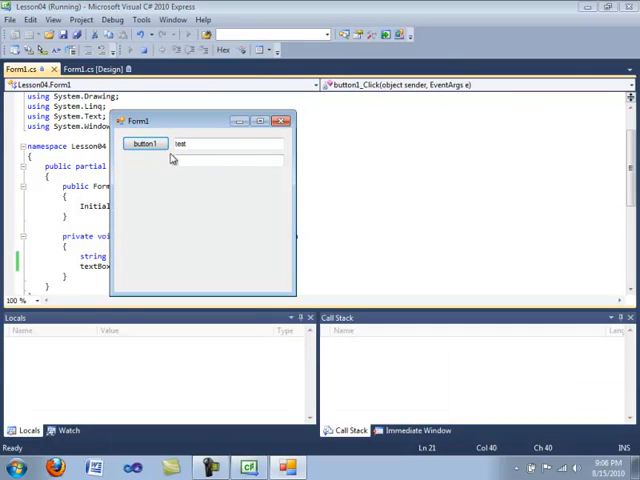
double_click(181, 143)
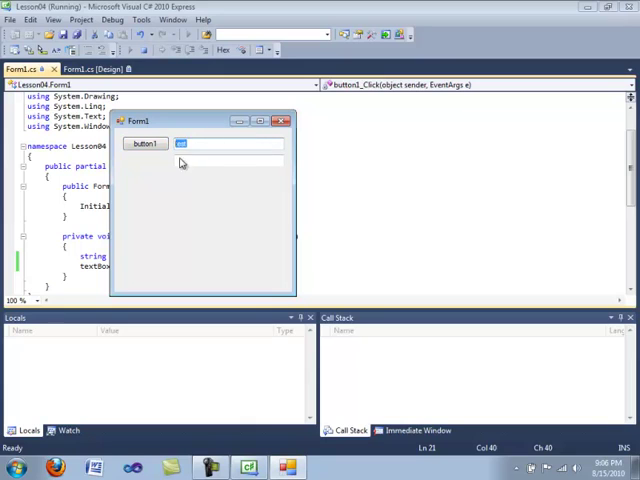
click(283, 122)
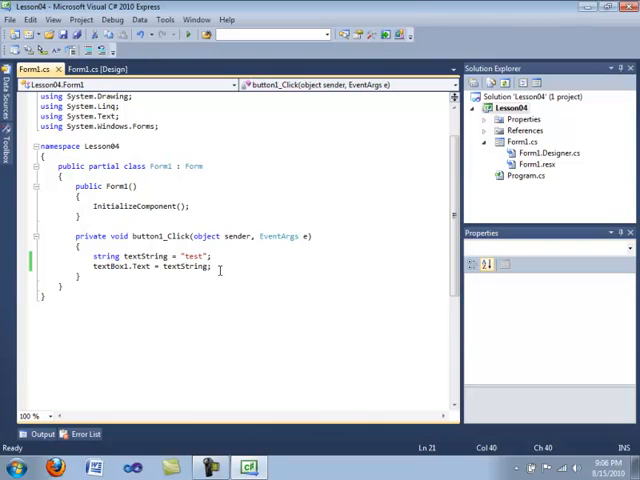
Step: Delete the two lines inside button1_Click, leaving the handler empty
mouse_move(212, 266)
mouse_down()
mouse_move(93, 258)
mouse_move(200, 273)
mouse_up()
click(92, 257)
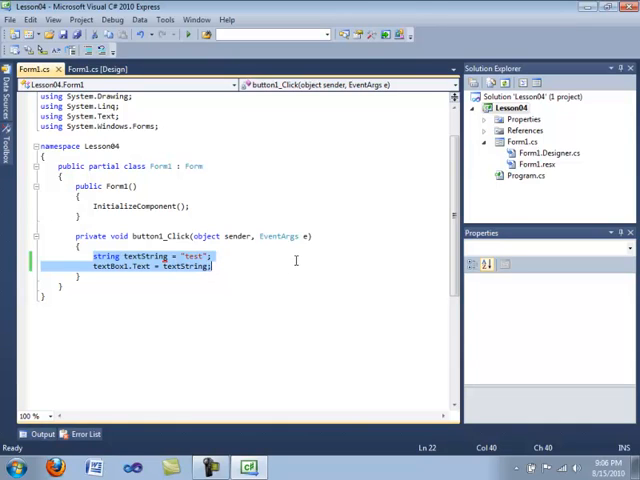
key(Delete)
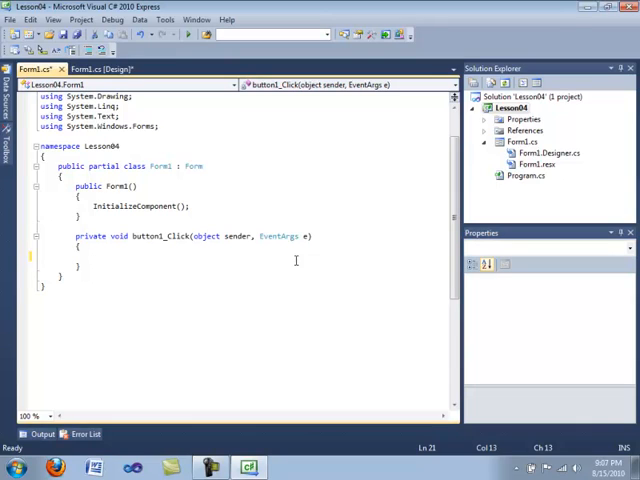
text(int )
text(inter)
Step: Declare int integerVariable; and double doubleVariable; in button1_Click
key(BackSpace)
key(BackSpace)
key(BackSpace)
text(tegerV)
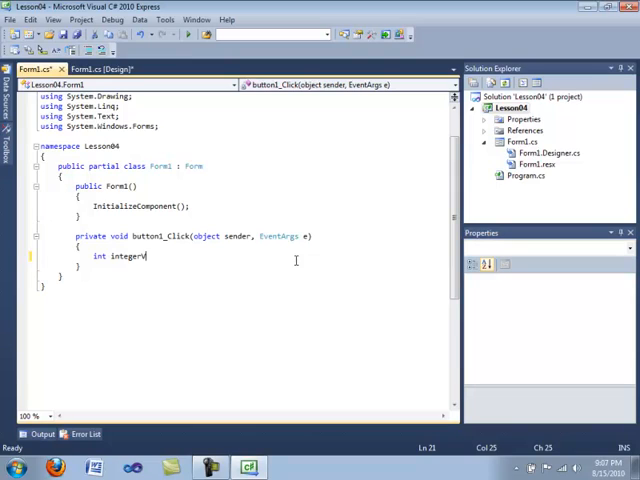
text(ariable)
key(Return)
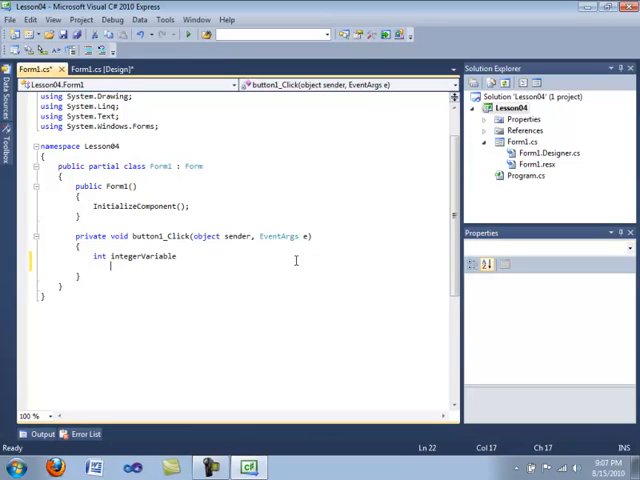
key(BackSpace)
text(;)
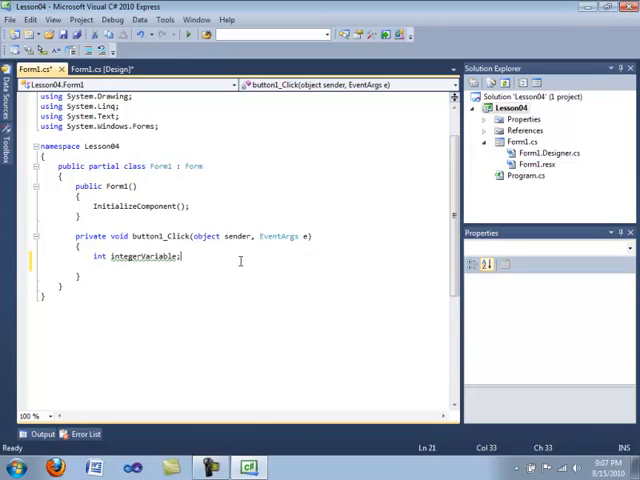
key(Return)
text(double do)
text(ubleVari)
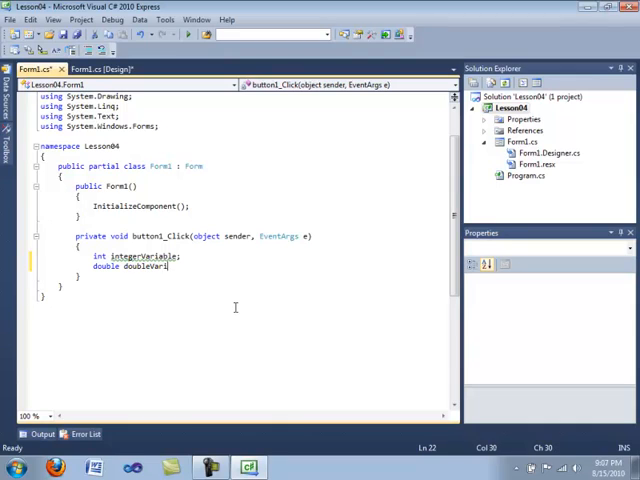
text(able;)
click(121, 266)
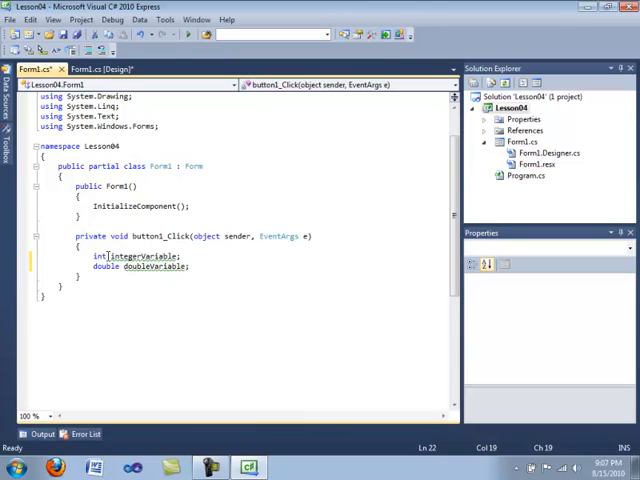
drag(107, 256, 93, 256)
click(109, 266)
Step: Highlight the int and double type names to review the two declarations
click(119, 267)
drag(119, 267, 94, 266)
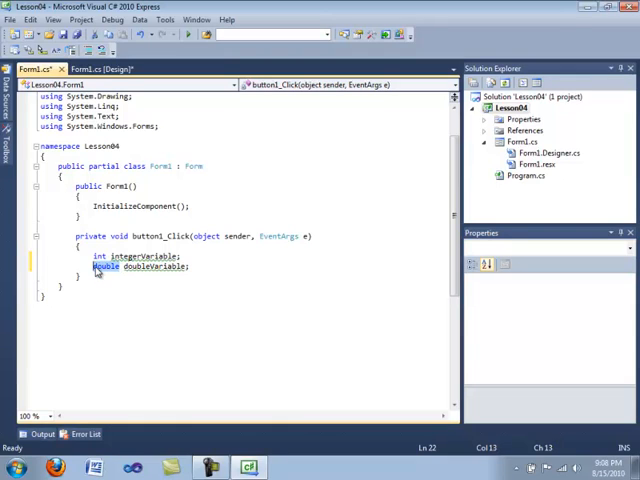
click(120, 268)
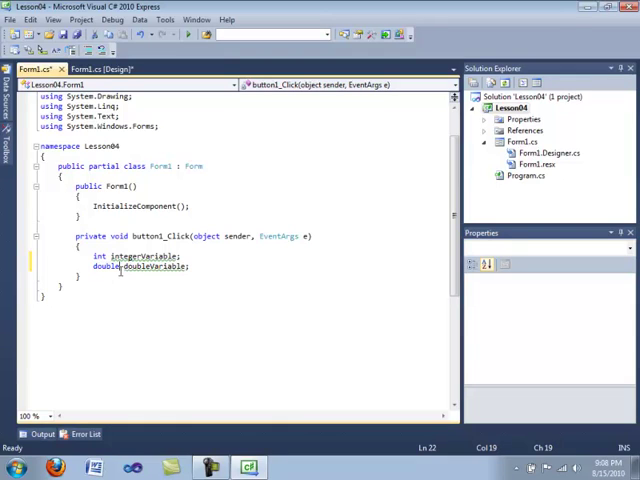
click(191, 267)
double_click(101, 256)
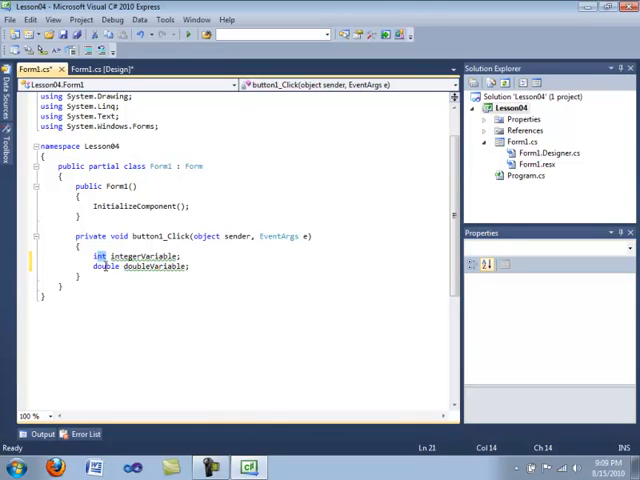
click(104, 258)
double_click(101, 256)
click(124, 257)
double_click(105, 267)
click(112, 275)
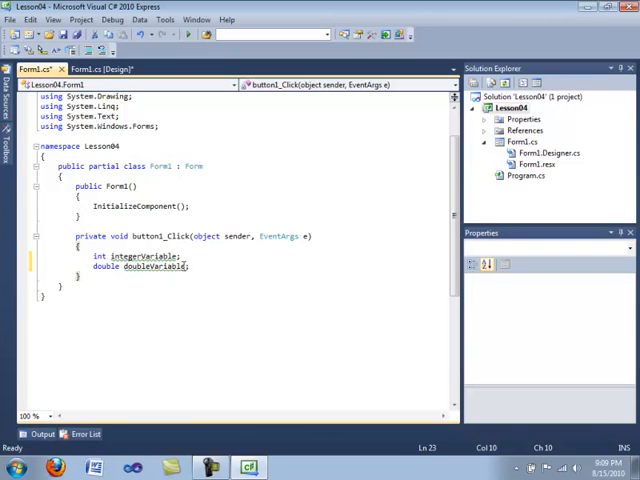
Step: Move button1 up directly below the two text boxes in the designer
click(100, 69)
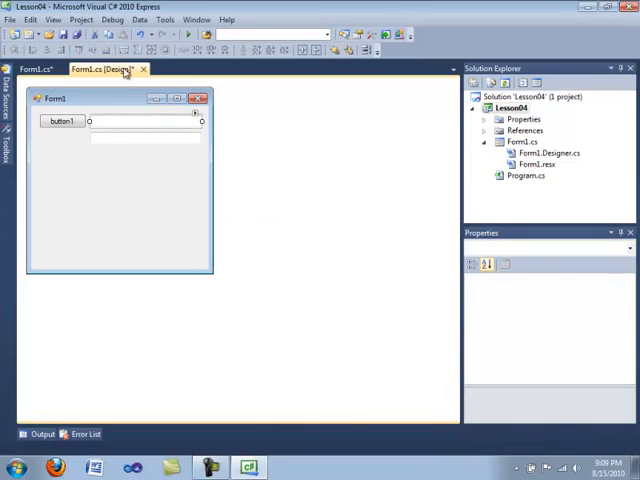
click(160, 125)
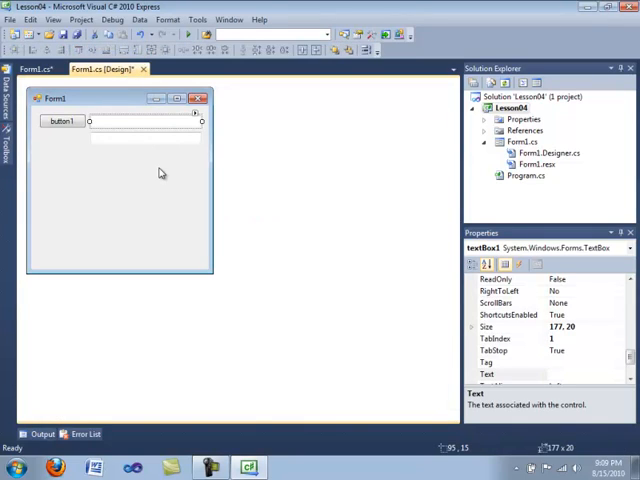
drag(70, 122, 125, 183)
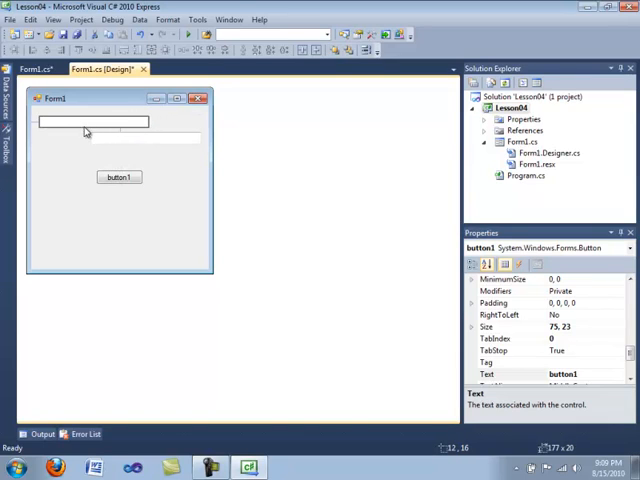
click(80, 125)
click(60, 139)
mouse_move(105, 177)
mouse_down()
mouse_move(92, 183)
mouse_move(61, 164)
mouse_up()
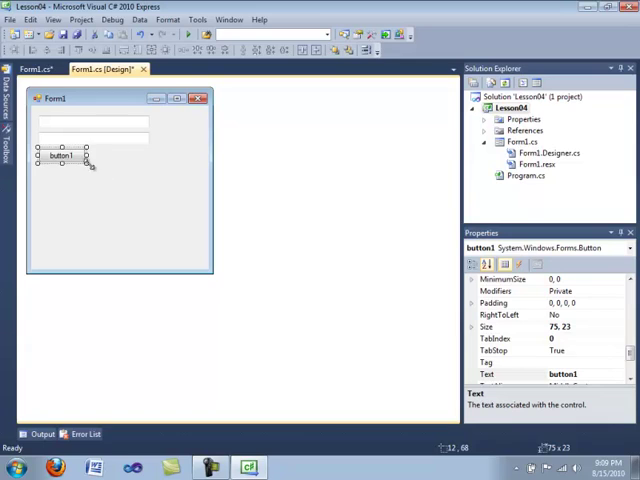
Step: Shrink Form1 to 225 wide by 144 tall to fit the controls
click(139, 179)
drag(213, 180, 168, 176)
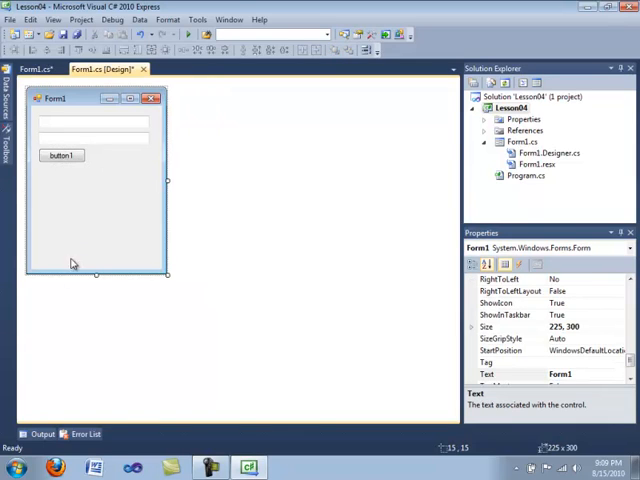
drag(96, 273, 93, 178)
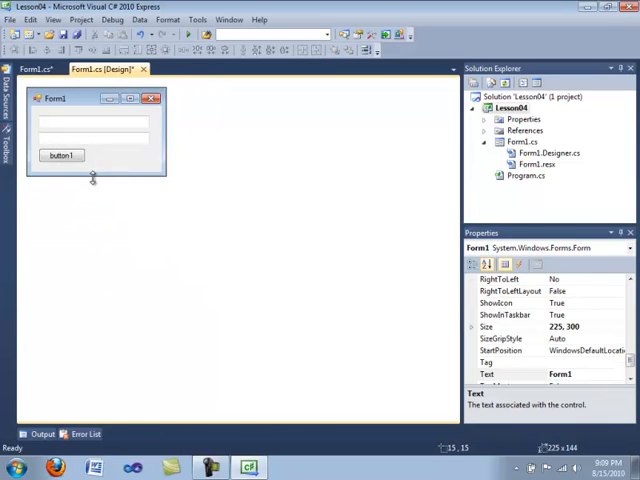
Step: Delete the old int/double variable lines and declare double firstNumber and a secondNumber line
click(36, 69)
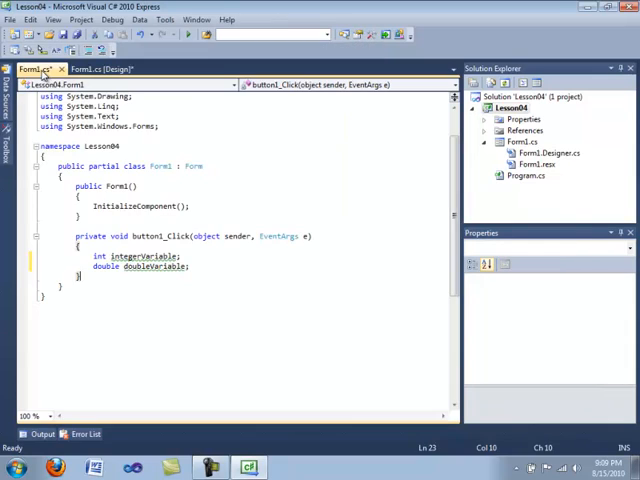
drag(93, 256, 202, 267)
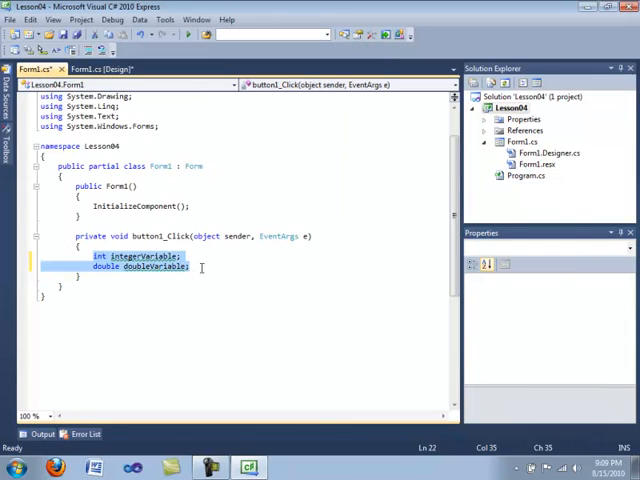
key(Delete)
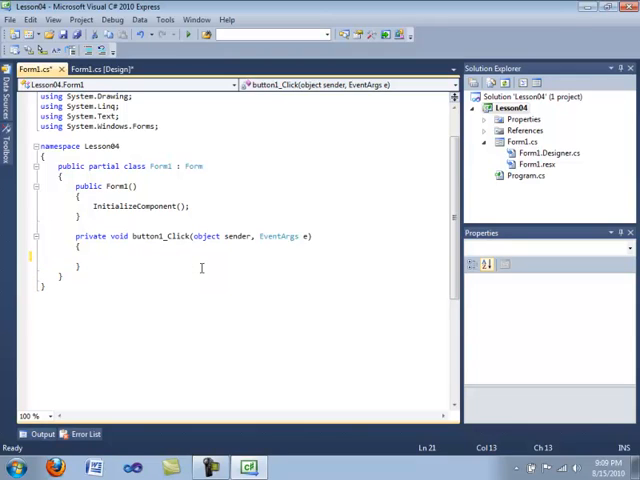
text(double)
text( fir)
text(stNumber)
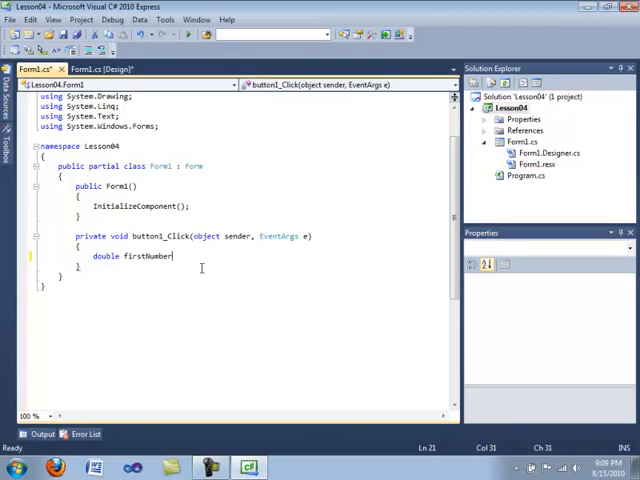
text(;)
key(Return)
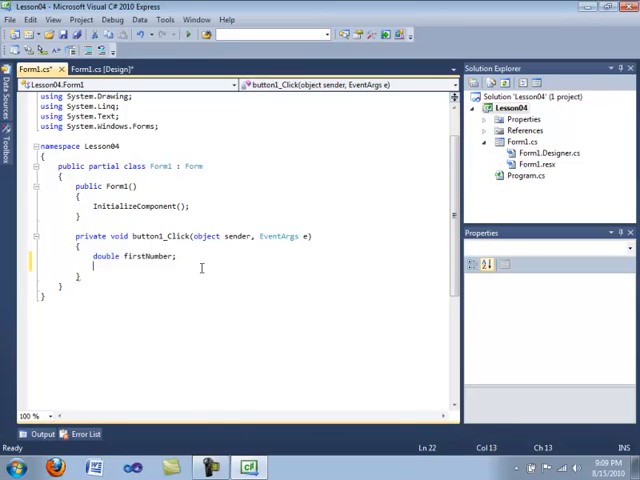
text(double )
text(secondNum)
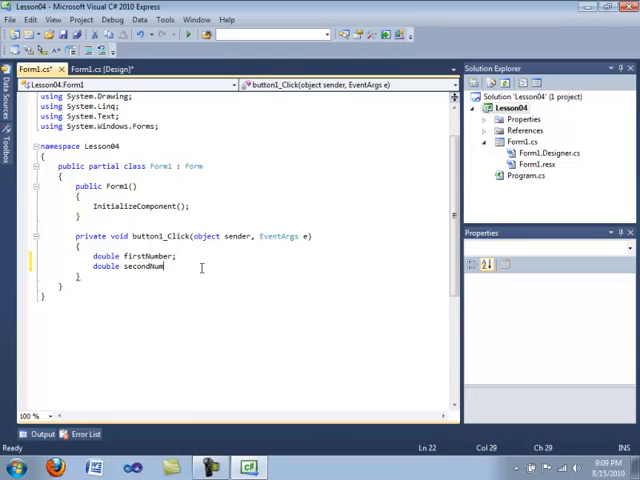
text(ber;)
key(BackSpace)
text(;)
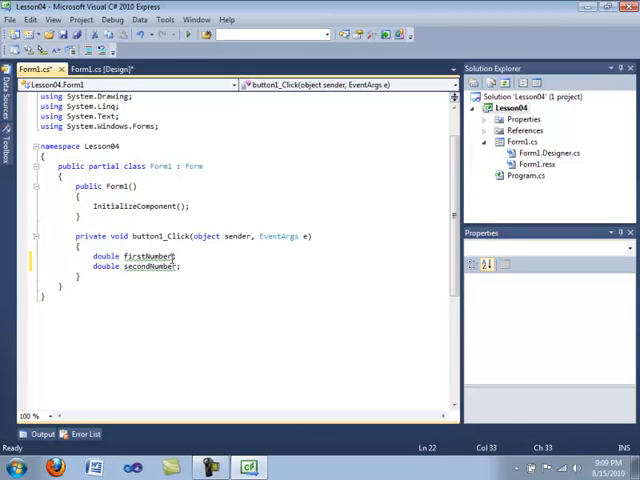
Step: Combine into one declaration 'double firstNumber, secondNumber;' and remove the redundant secondNumber line
click(174, 256)
text(, )
text(second)
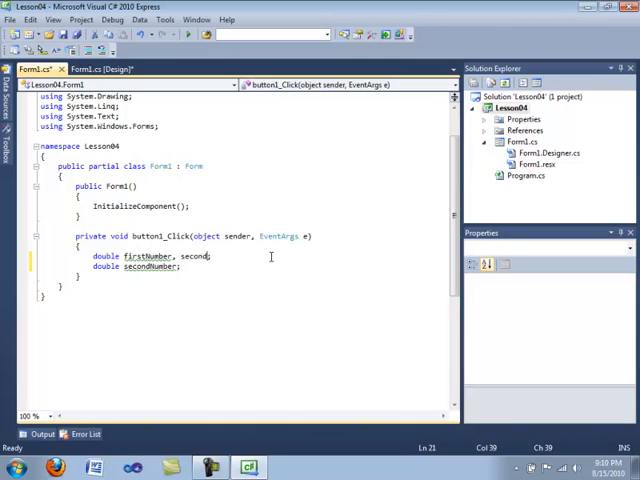
text(Number)
drag(183, 266, 93, 268)
key(Delete)
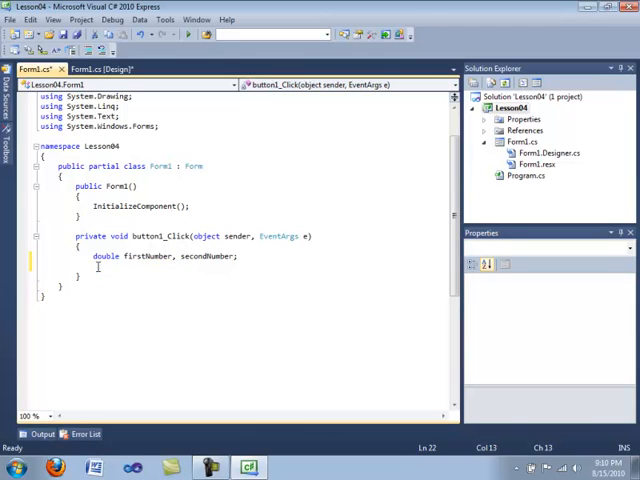
Step: Write firstNumber = textBox1.Text; on a new line and highlight the textBox1.Text reference and whole line
key(Return)
text(fir)
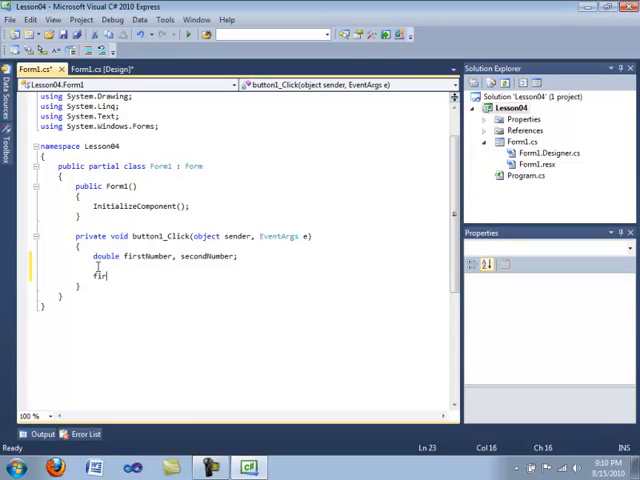
text(stNumber = )
text(tex)
text(t)
text(Box1.tex)
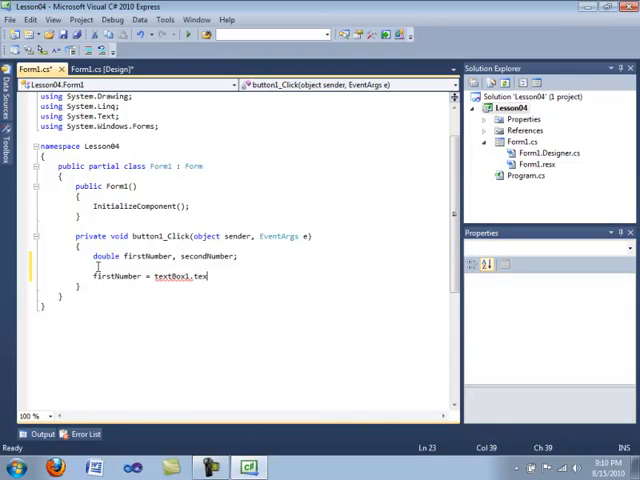
text(t)
text(;)
click(174, 276)
click(153, 276)
drag(153, 276, 214, 276)
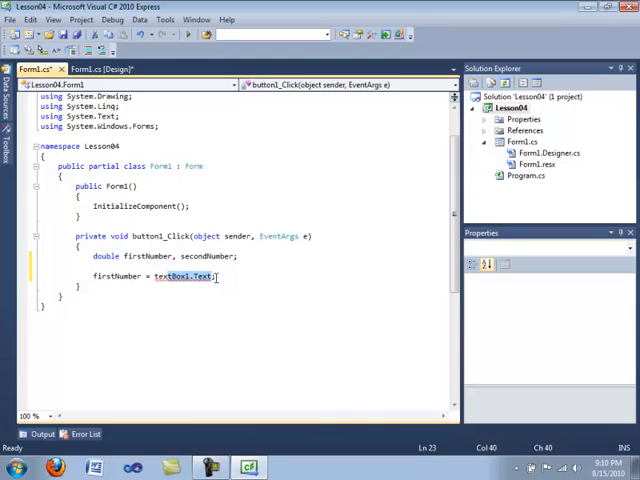
click(216, 276)
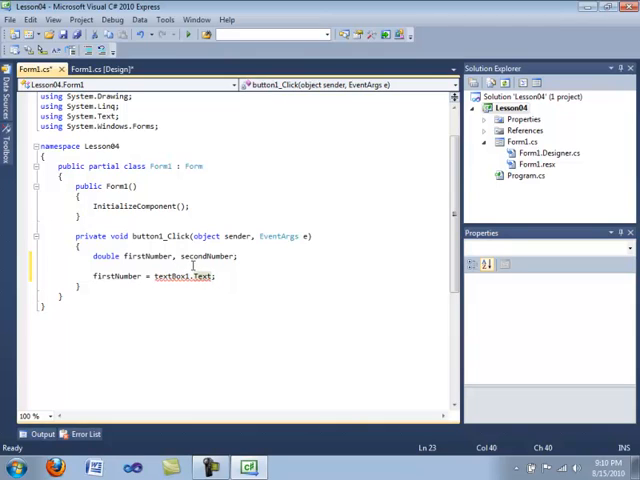
drag(217, 276, 161, 266)
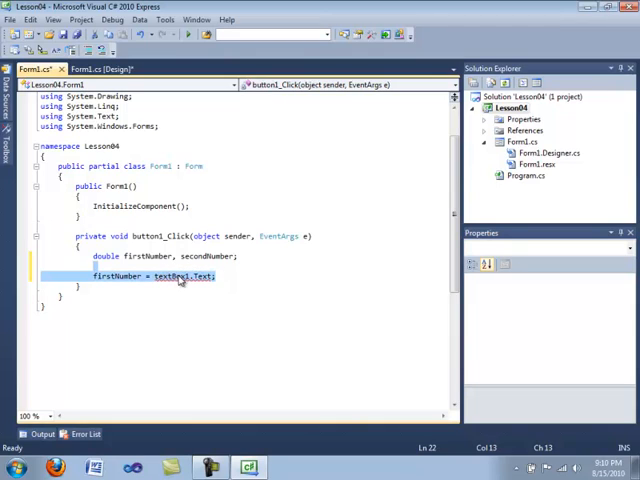
click(181, 278)
Step: Point out textBox1, its Text property and the firstNumber name, then position before textBox1
double_click(180, 276)
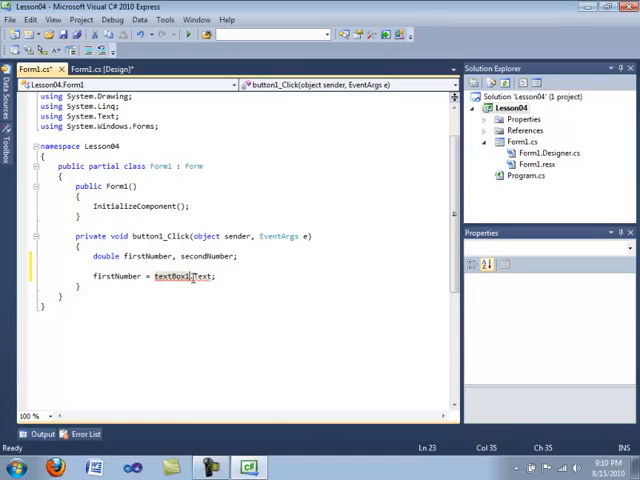
drag(191, 276, 221, 276)
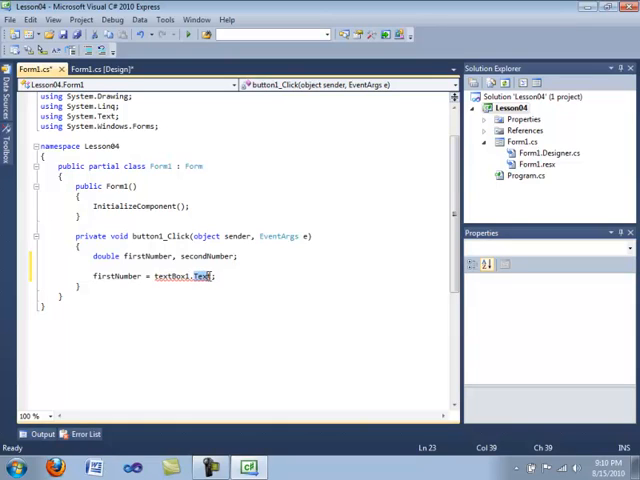
click(221, 276)
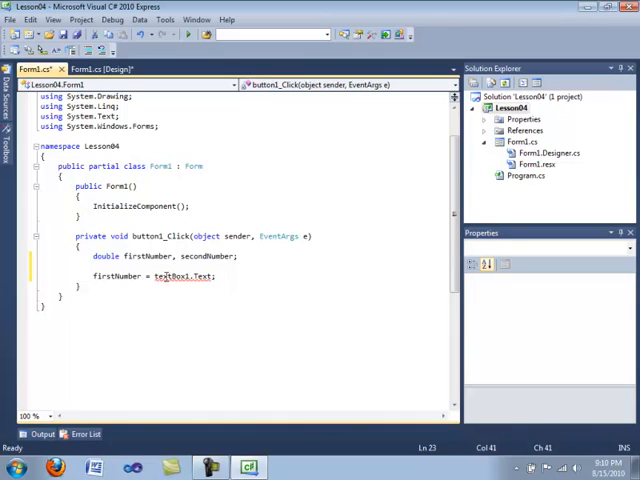
drag(153, 276, 227, 276)
drag(146, 276, 94, 276)
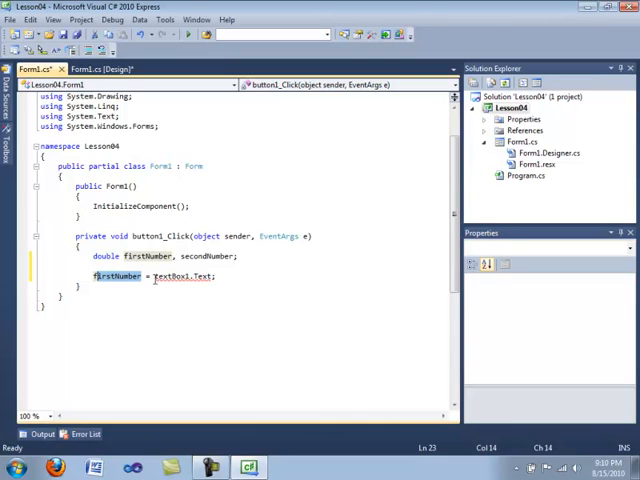
click(154, 278)
double_click(154, 278)
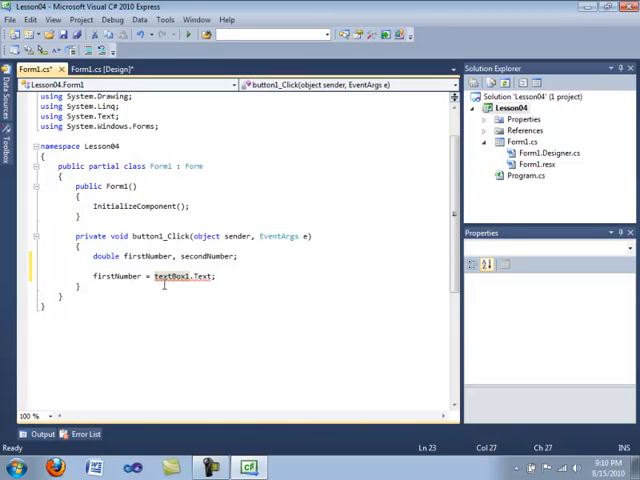
click(166, 277)
click(154, 278)
Step: Wrap textBox1.Text in double.Parse() so firstNumber receives a parsed double
key(BackSpace)
text(double)
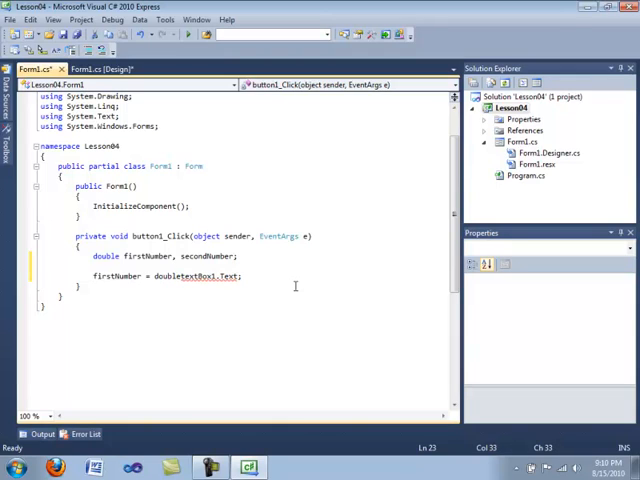
text(.pa)
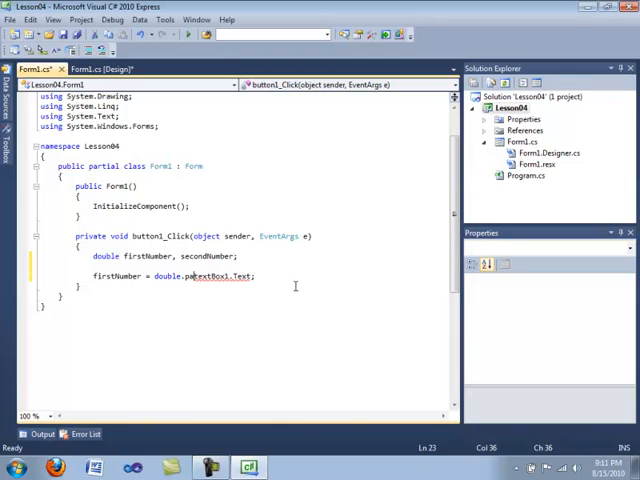
text(rse()
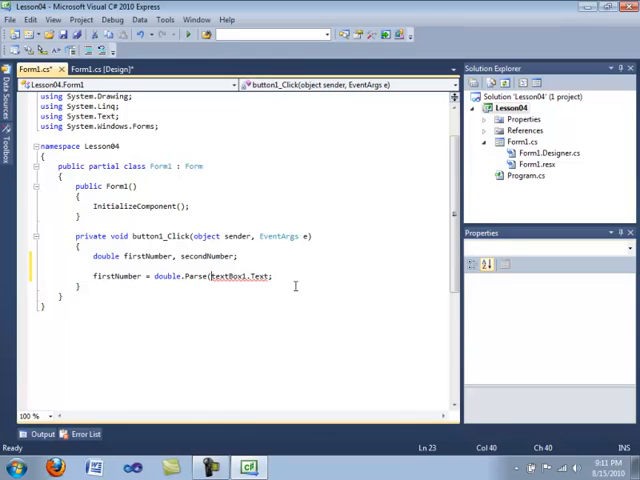
click(270, 276)
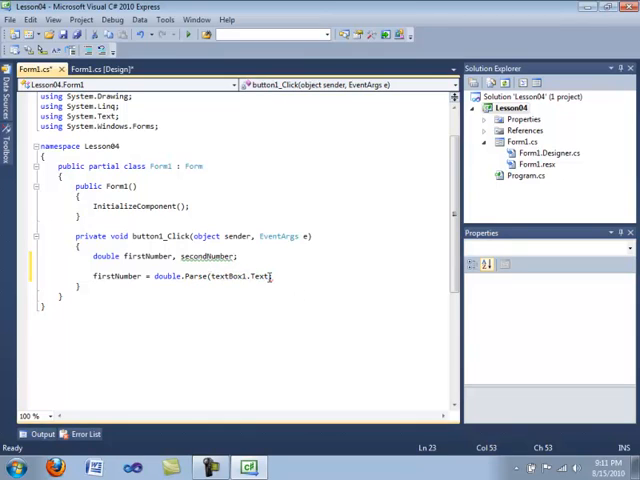
text();)
mouse_move(248, 276)
mouse_down()
mouse_move(186, 283)
mouse_move(271, 276)
mouse_up()
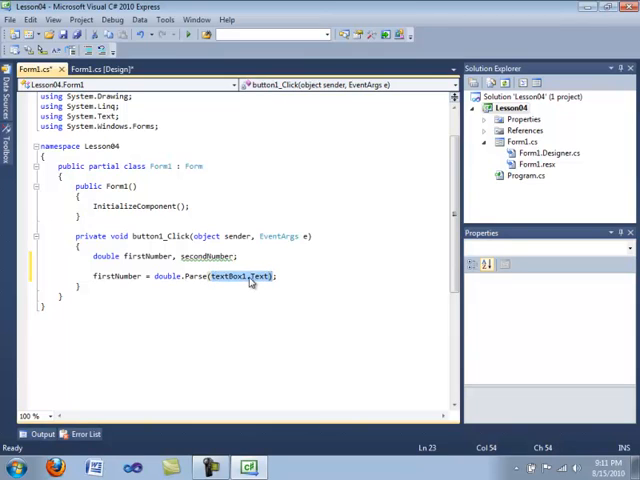
click(175, 276)
double_click(162, 276)
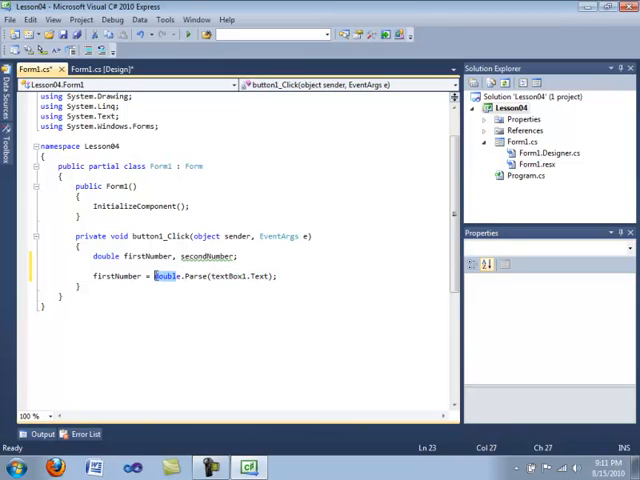
click(190, 276)
click(285, 276)
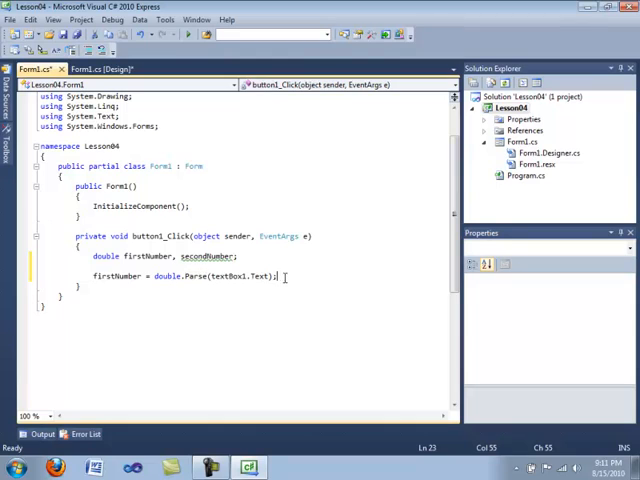
Step: Add secondNumber = double.Parse(textBox2.Text); on the following line
key(Return)
text(first)
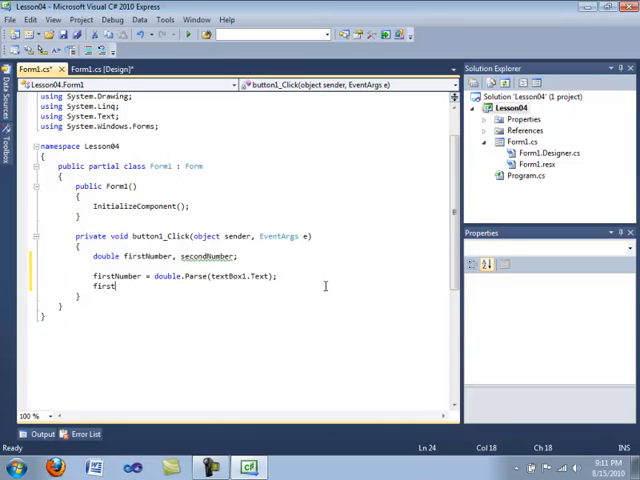
key(BackSpace)
key(BackSpace)
key(BackSpace)
key(BackSpace)
key(BackSpace)
text(se)
text(condNumber )
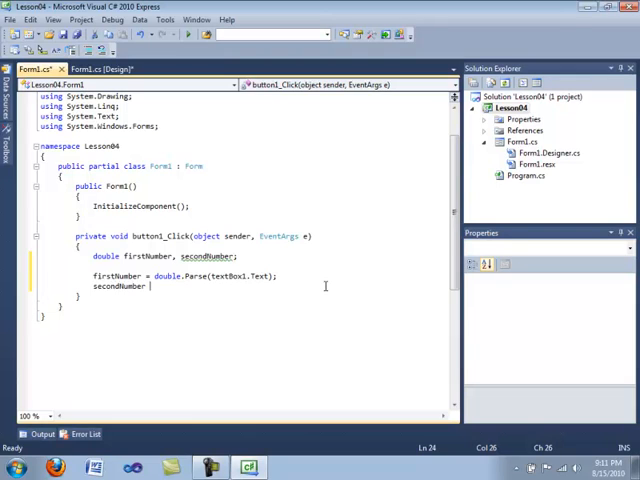
text(= do)
text(ube)
key(BackSpace)
text(le.)
text(parse()
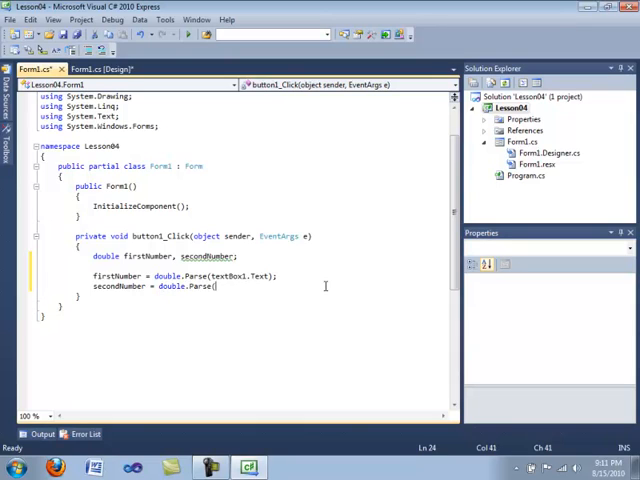
text(text)
text(Box2))
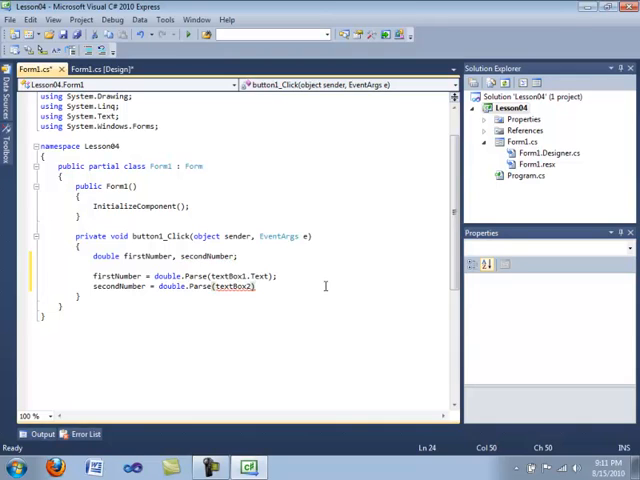
key(BackSpace)
text(.te)
text(xt))
text(;)
key(Return)
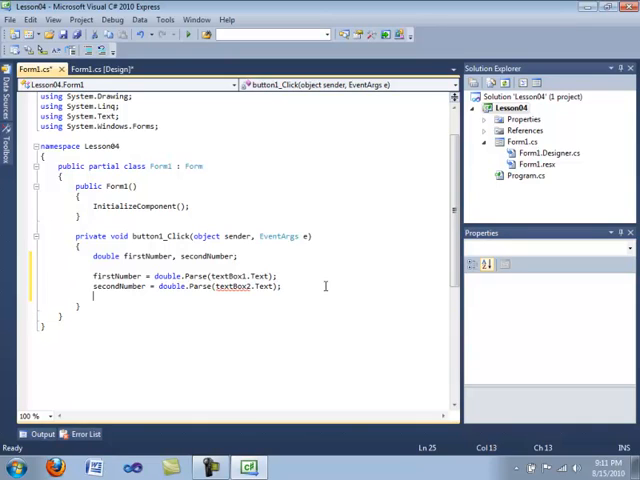
Step: Add MessageBox.Show(firstNumber + secondNumber); below the two Parse lines
key(Return)
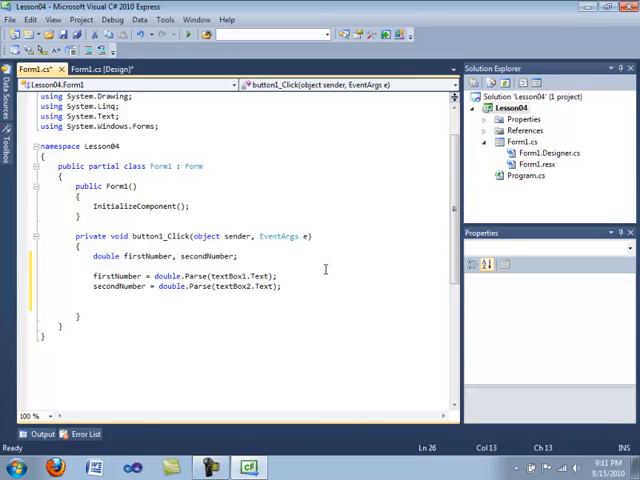
text(me)
text(ssagebox)
text(.s)
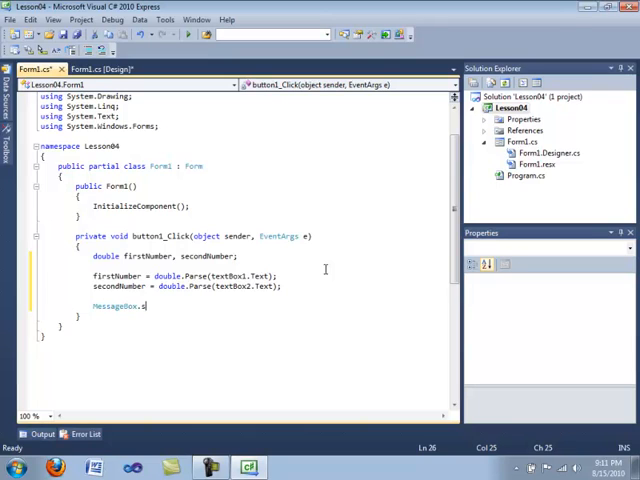
text(how()
text(first)
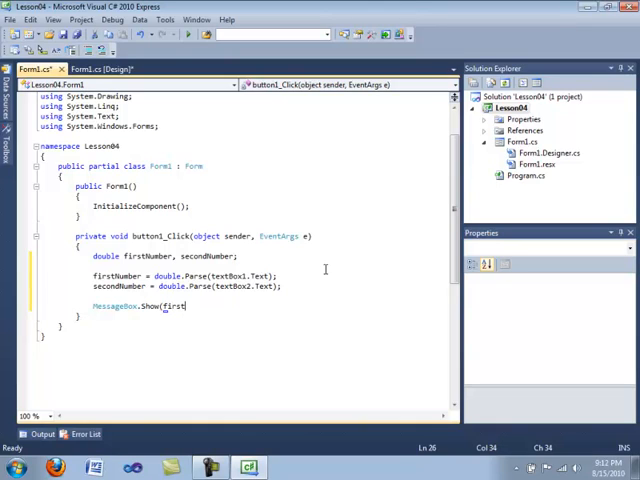
text(Number )
text(+ Seco)
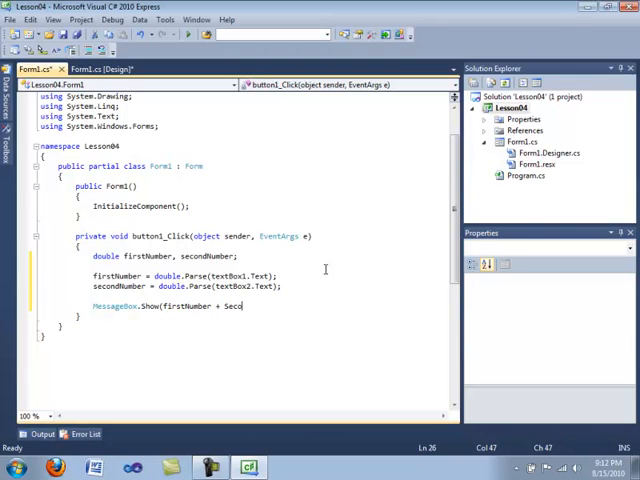
text(ndNumber)
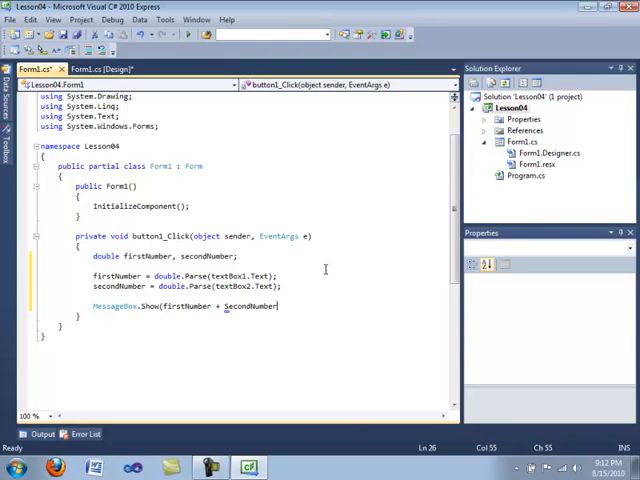
text();)
click(233, 317)
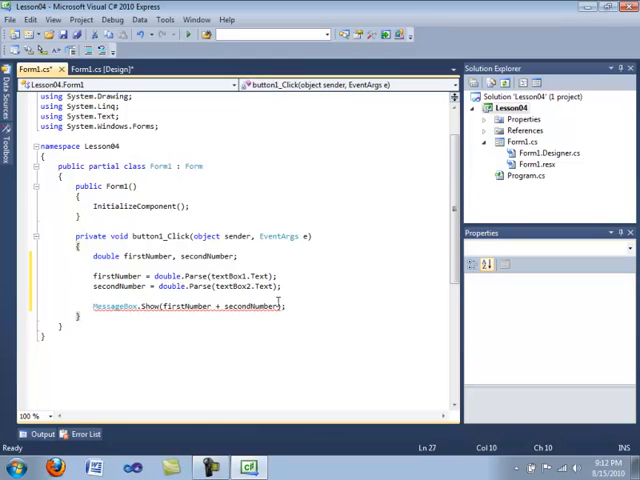
Step: Highlight the MessageBox class and Show method names to explain the call
double_click(141, 306)
mouse_move(133, 306)
mouse_down()
mouse_move(117, 306)
mouse_move(143, 308)
mouse_move(93, 306)
mouse_up()
drag(160, 306, 141, 306)
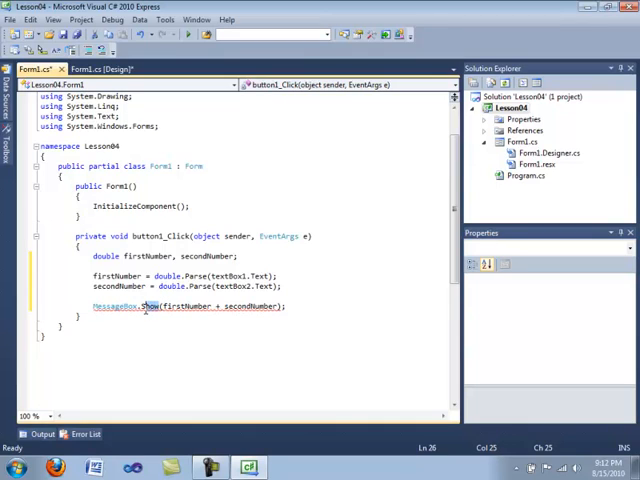
click(165, 316)
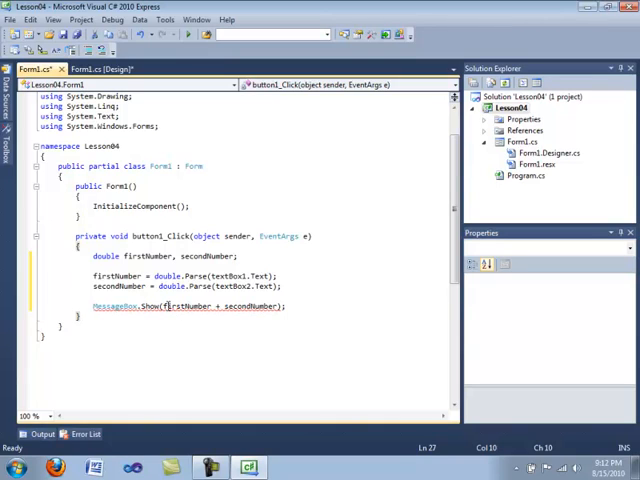
Step: Change the argument to (firstNumber + secondNumber).ToString() and start debugging Lesson04
click(165, 307)
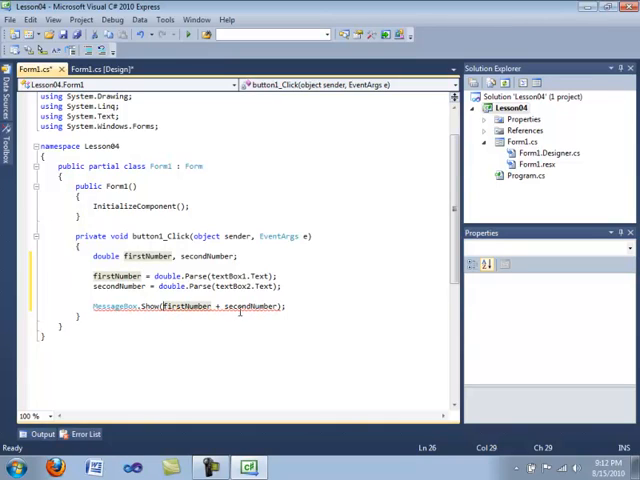
text(()
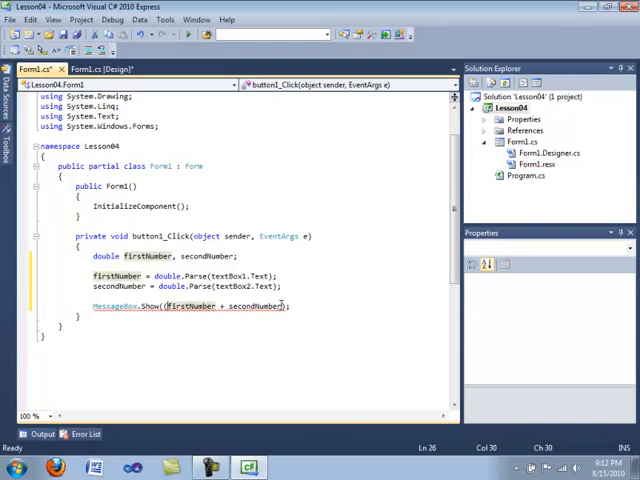
click(280, 306)
text()))
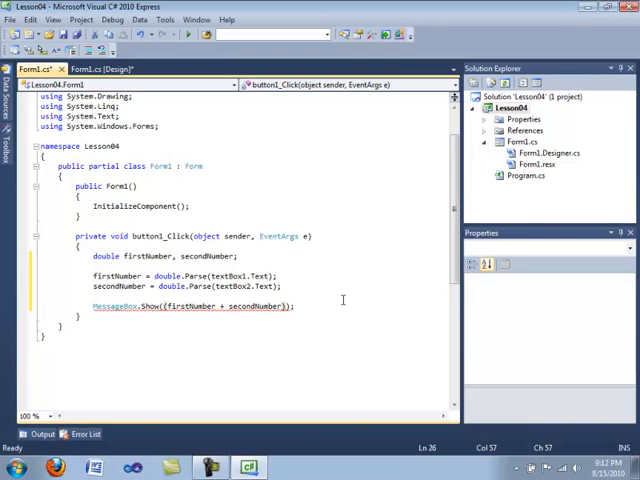
text(.)
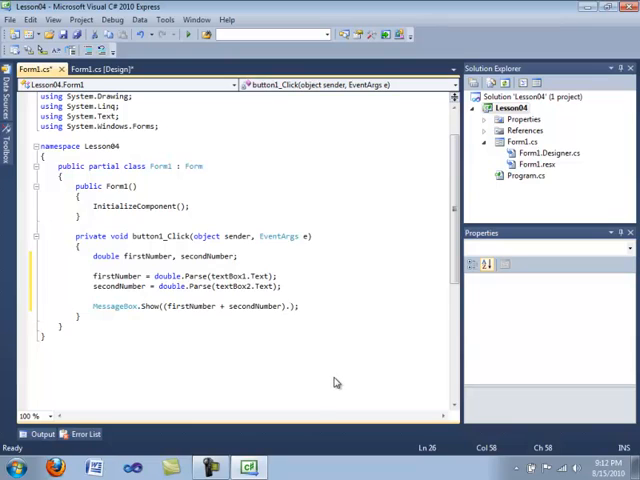
text(ToString())
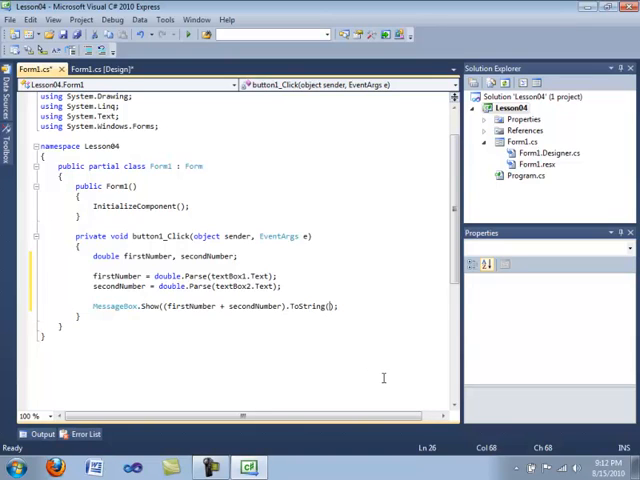
text())
click(285, 306)
click(204, 316)
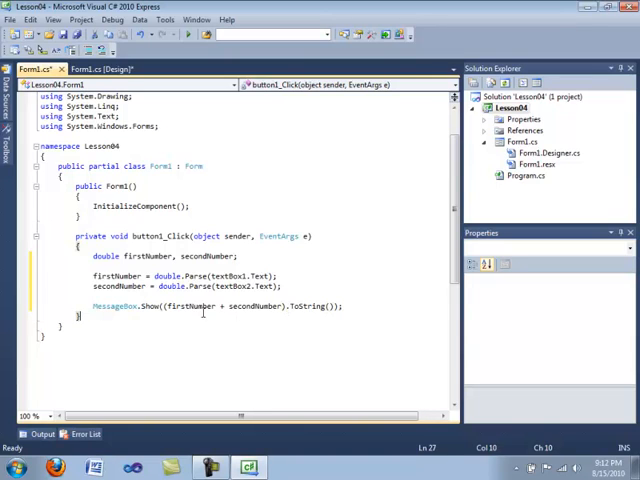
click(188, 34)
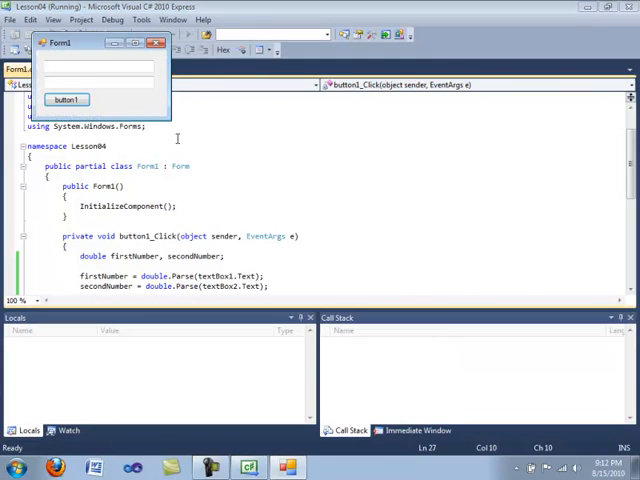
text(5)
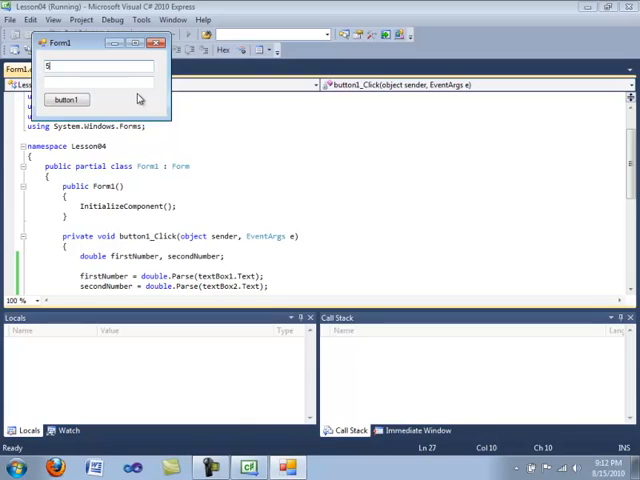
Step: Enter 5 and 6 in the running form and confirm the message box shows 11
click(133, 81)
text(6)
click(71, 100)
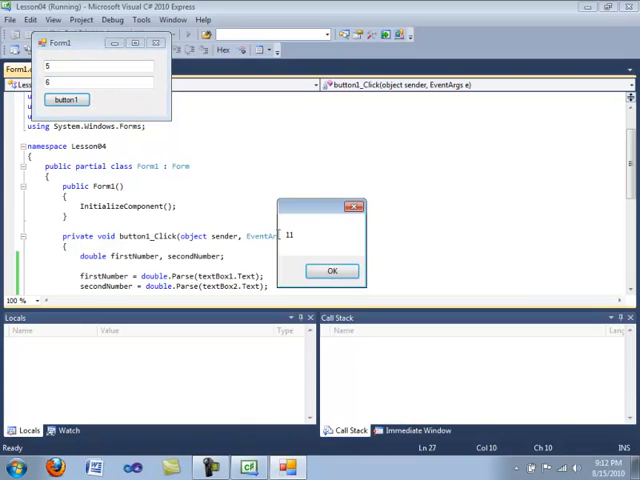
drag(300, 207, 226, 137)
click(260, 201)
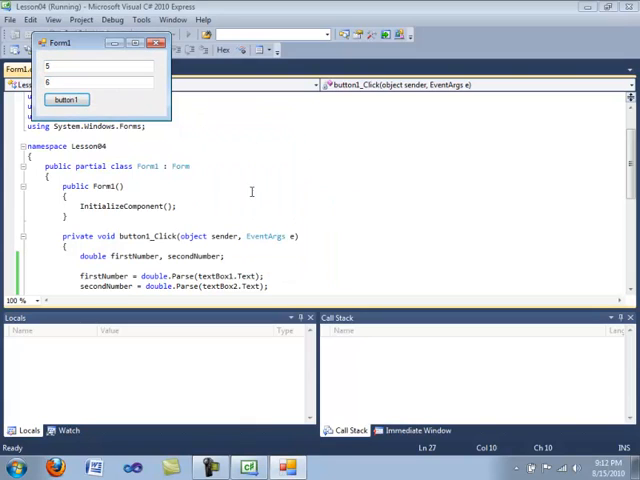
Step: Enter 5.5 and 6.5 and confirm the message box shows 12
double_click(128, 65)
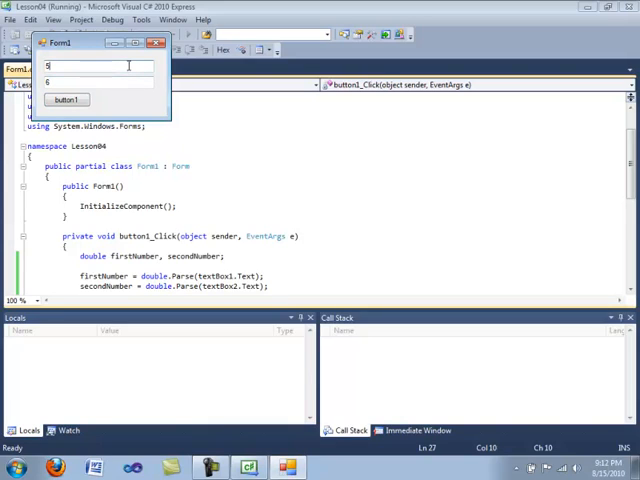
text(.5)
click(121, 83)
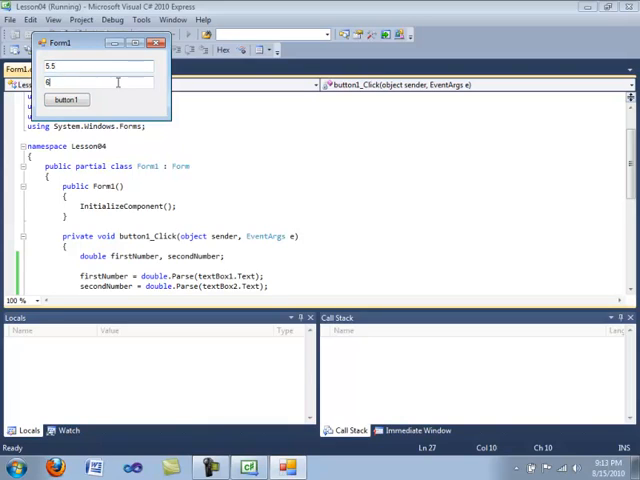
text(.5)
click(66, 100)
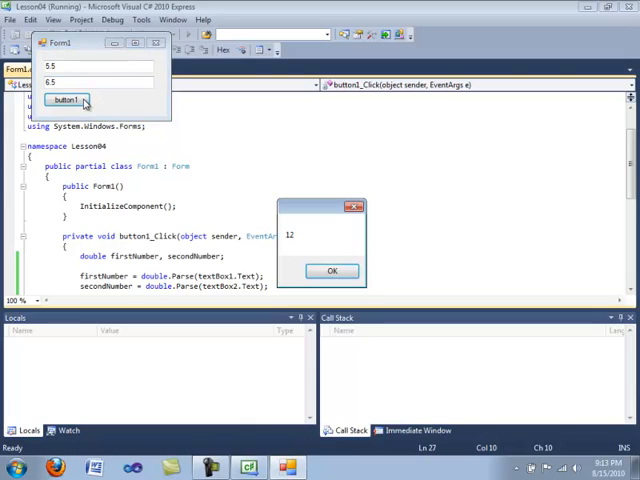
drag(324, 205, 313, 126)
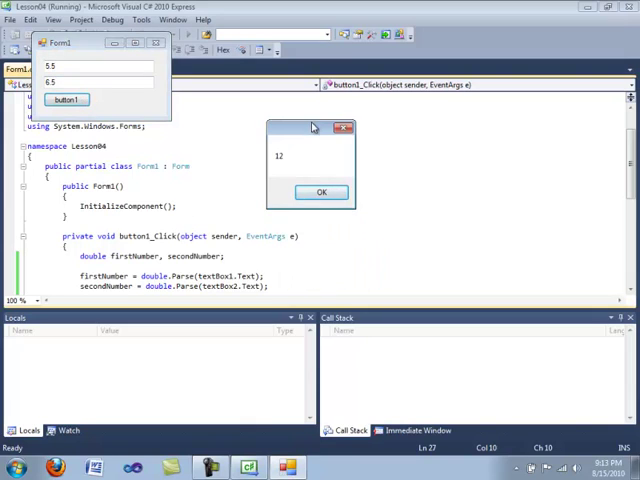
click(330, 192)
Step: Enter the non-numeric values aaaa and amie and click button1 so the debugger breaks on double.Parse
drag(70, 66, 40, 66)
text(aaaa)
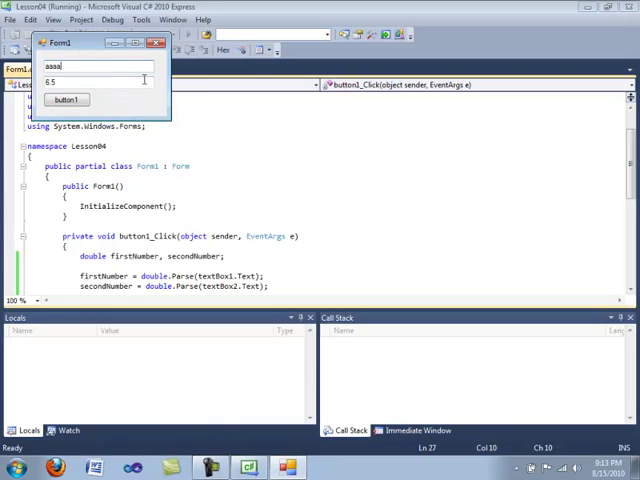
drag(62, 82, 6, 82)
text(a)
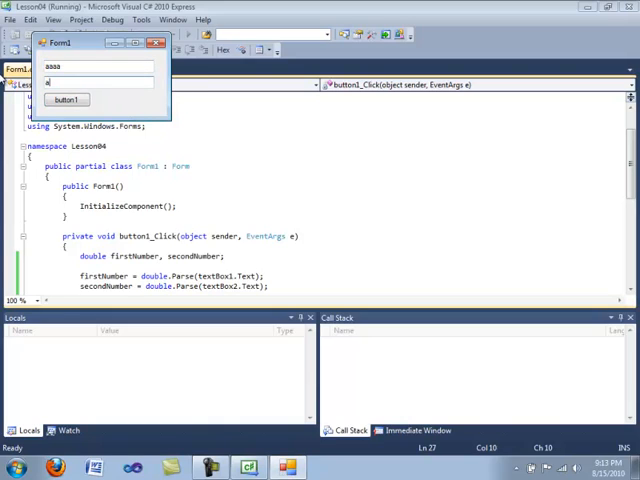
text(mie)
key(shift+Tab)
key(Tab)
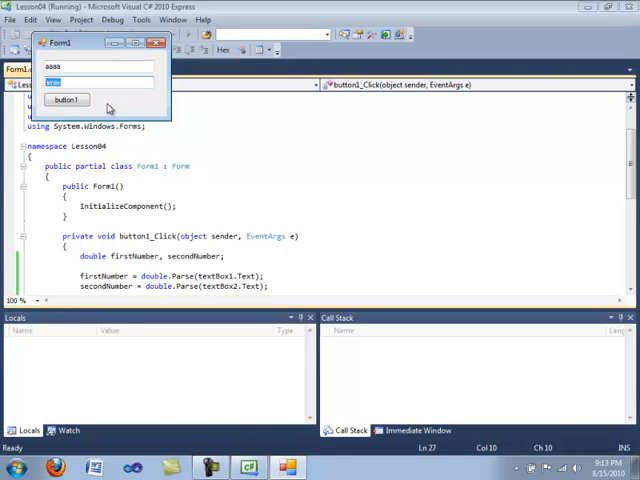
click(70, 101)
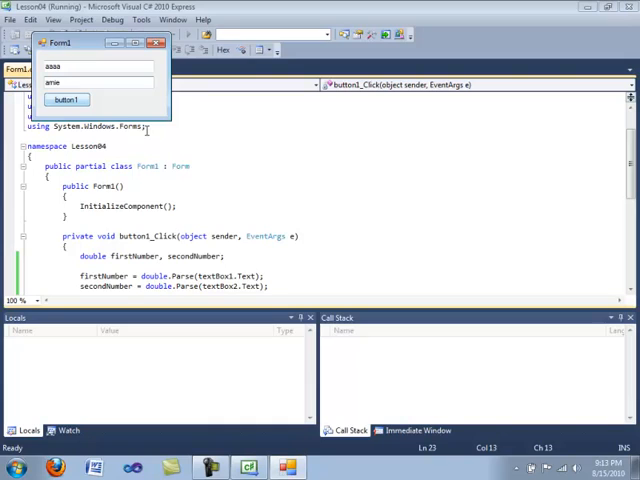
click(72, 101)
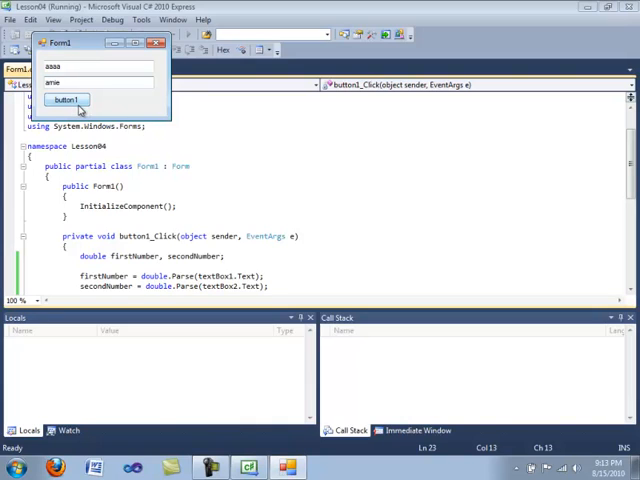